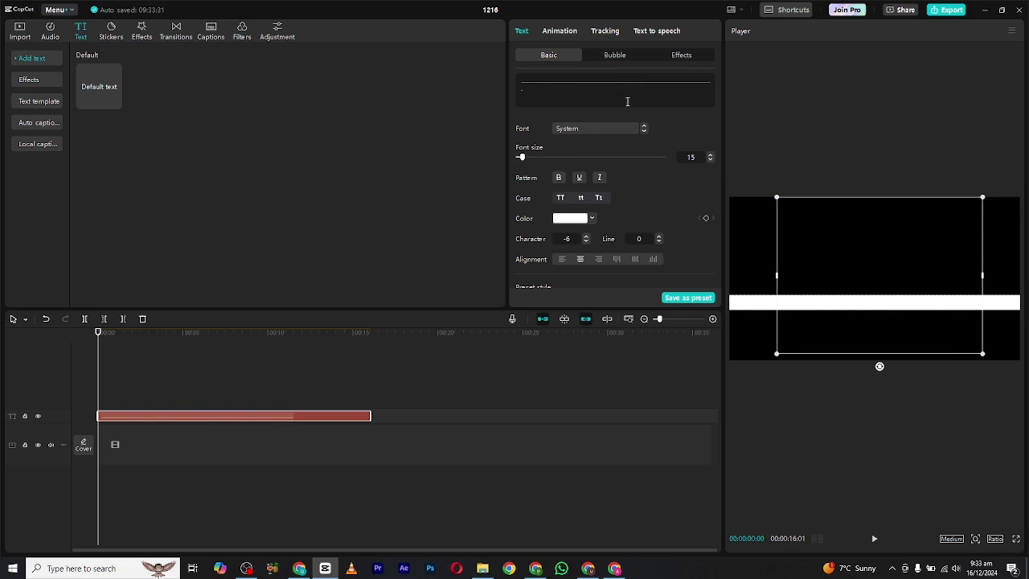
Step: Shrink the dotted line text so it fits within the frame width and place it near the bottom of the frame
{"action": "left_click_drag", "start_coordinate": [984, 196], "coordinate": [933, 247]}
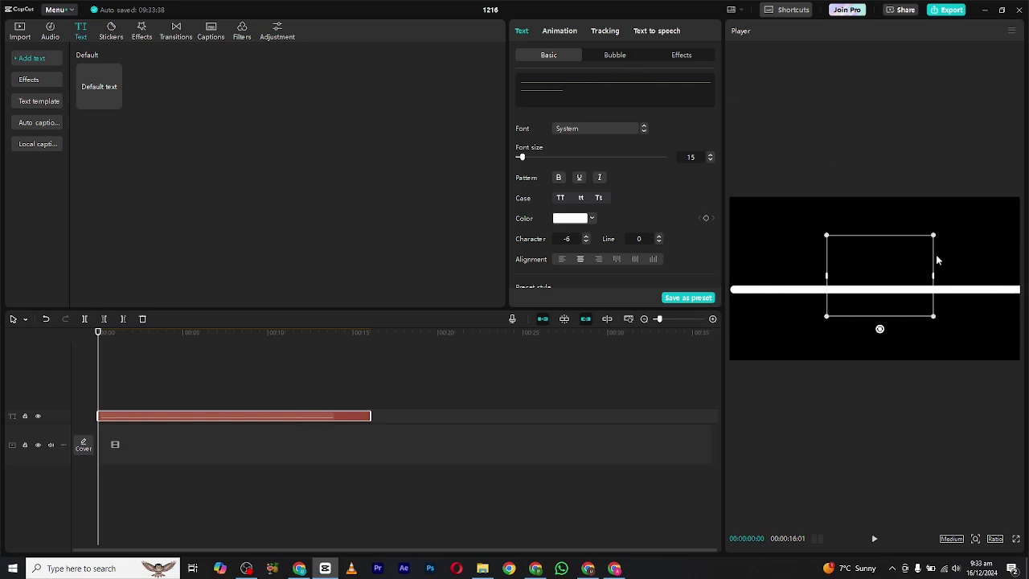
{"action": "left_click_drag", "start_coordinate": [937, 234], "coordinate": [935, 234]}
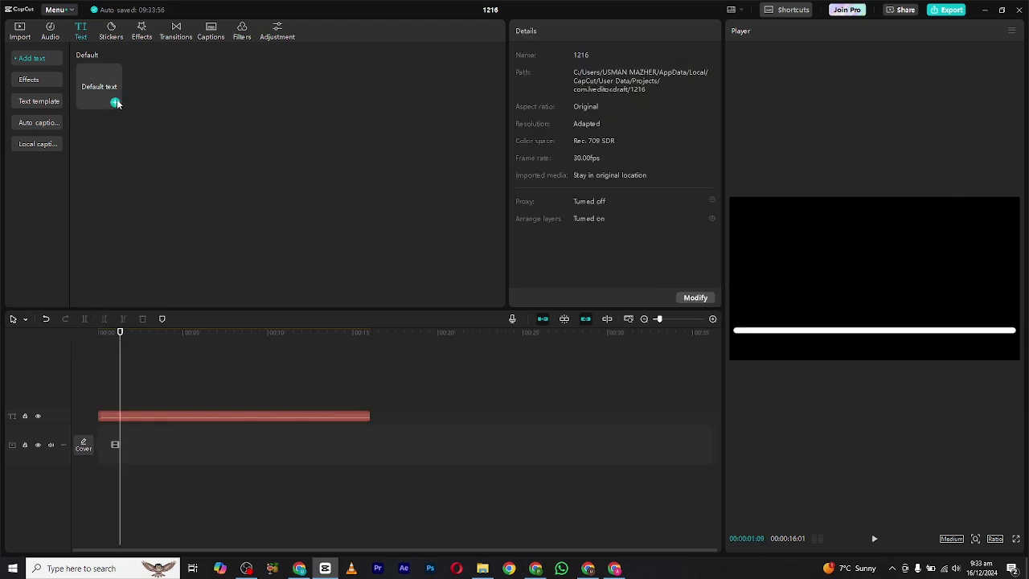
Step: Add a default text clip and replace its content with a short row of periods
{"action": "left_click", "coordinate": [116, 103]}
{"action": "triple_click", "coordinate": [556, 90]}
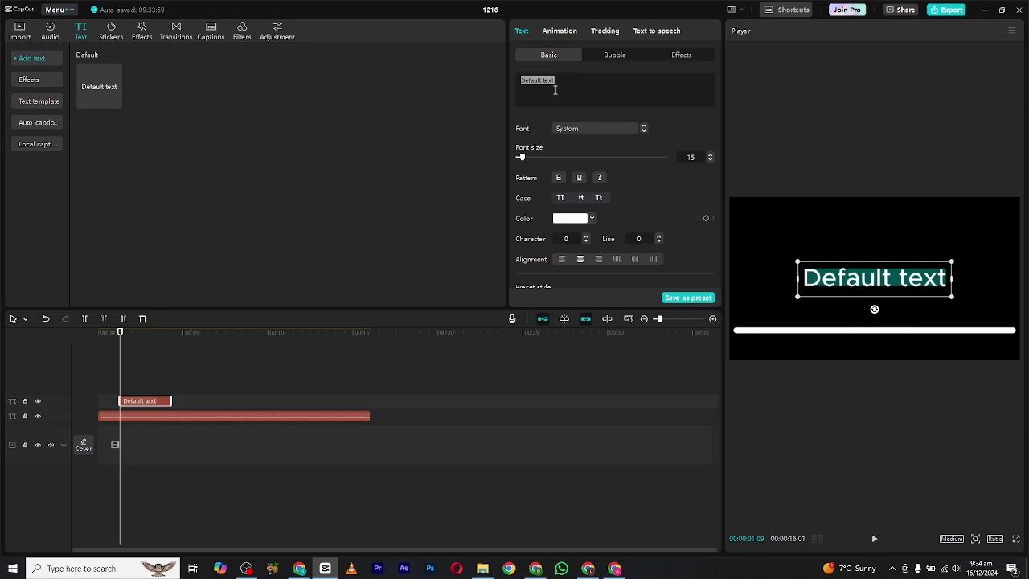
{"action": "type", "text": ".............."}
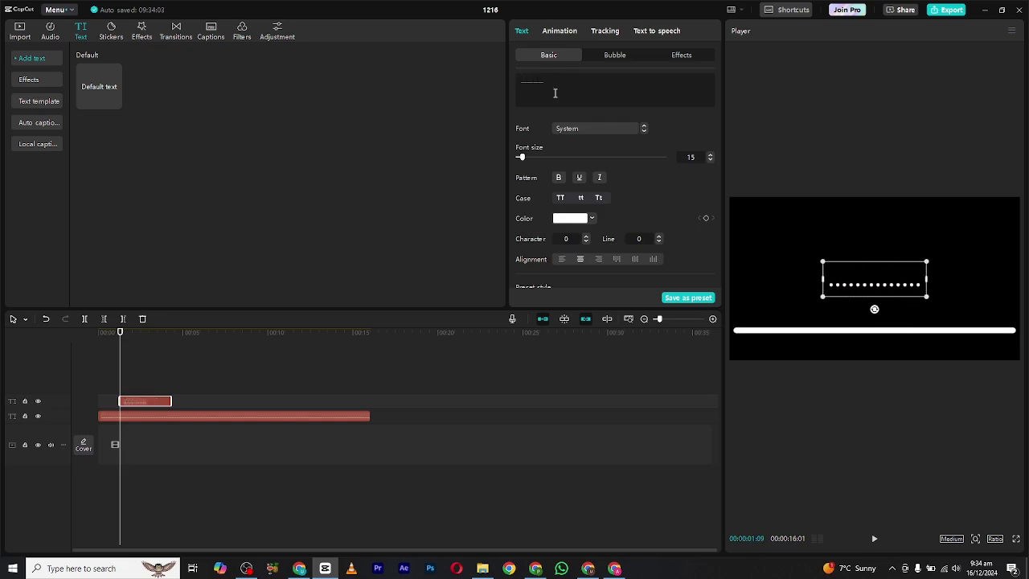
{"action": "type", "text": "."}
Step: Set the short dotted text's character spacing to -5 so the dots merge into a solid bar
{"action": "left_click", "coordinate": [587, 238]}
{"action": "left_click", "coordinate": [588, 242]}
{"action": "left_click", "coordinate": [587, 242]}
{"action": "left_click", "coordinate": [588, 242]}
{"action": "left_click", "coordinate": [588, 242]}
{"action": "left_click", "coordinate": [587, 242]}
{"action": "left_click", "coordinate": [587, 242]}
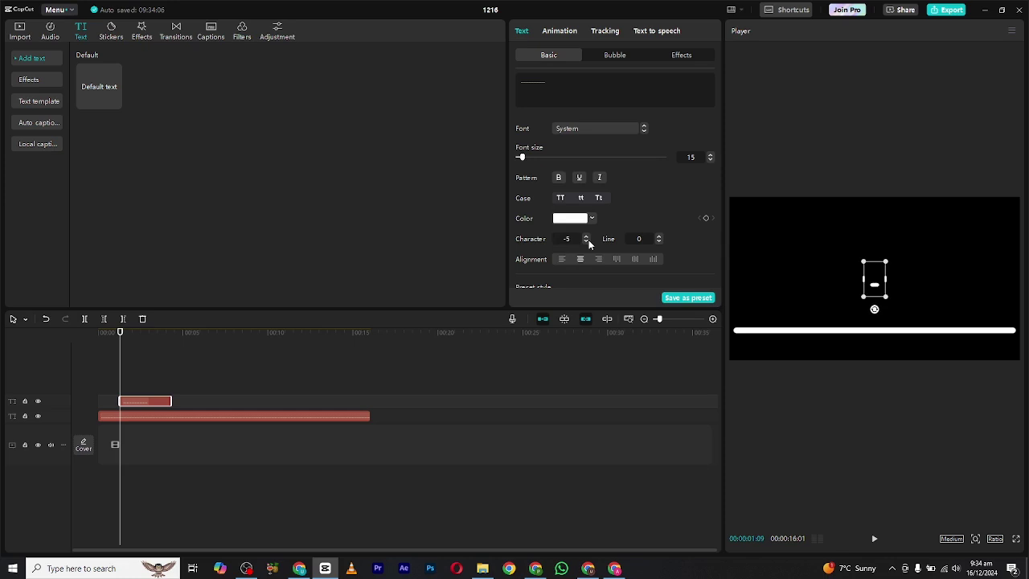
Step: Rotate the short bar to vertical, lengthen it with more periods, and place it as a tick at the line's left end
{"action": "left_click_drag", "start_coordinate": [875, 308], "coordinate": [844, 280]}
{"action": "left_click", "coordinate": [578, 78]}
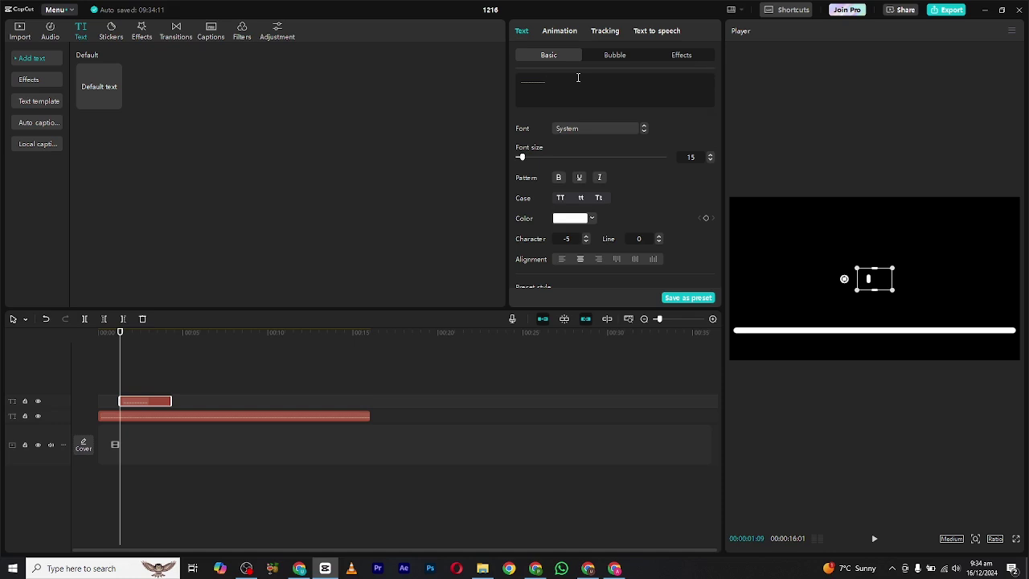
{"action": "type", "text": "................"}
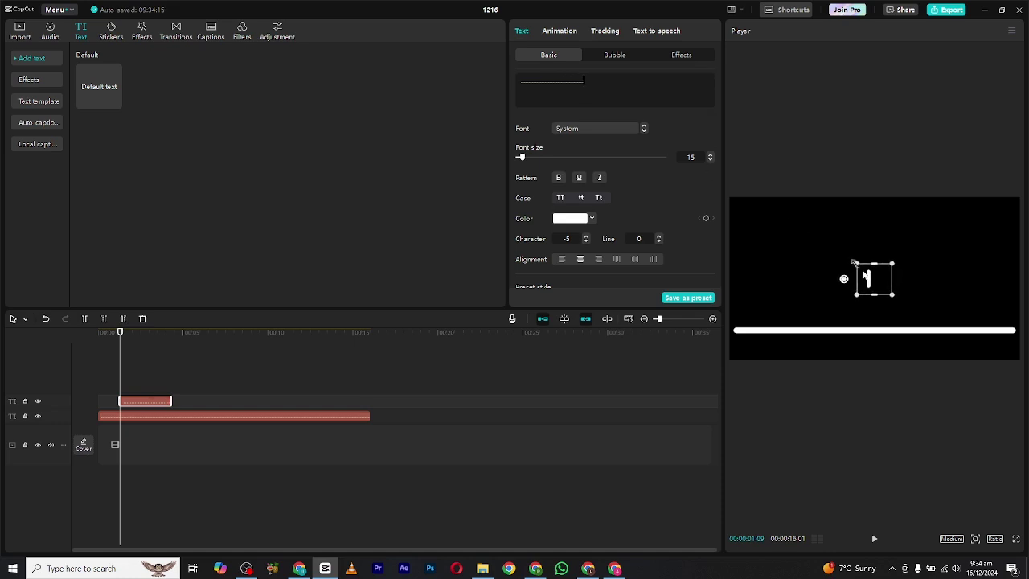
{"action": "left_click_drag", "start_coordinate": [855, 262], "coordinate": [750, 327]}
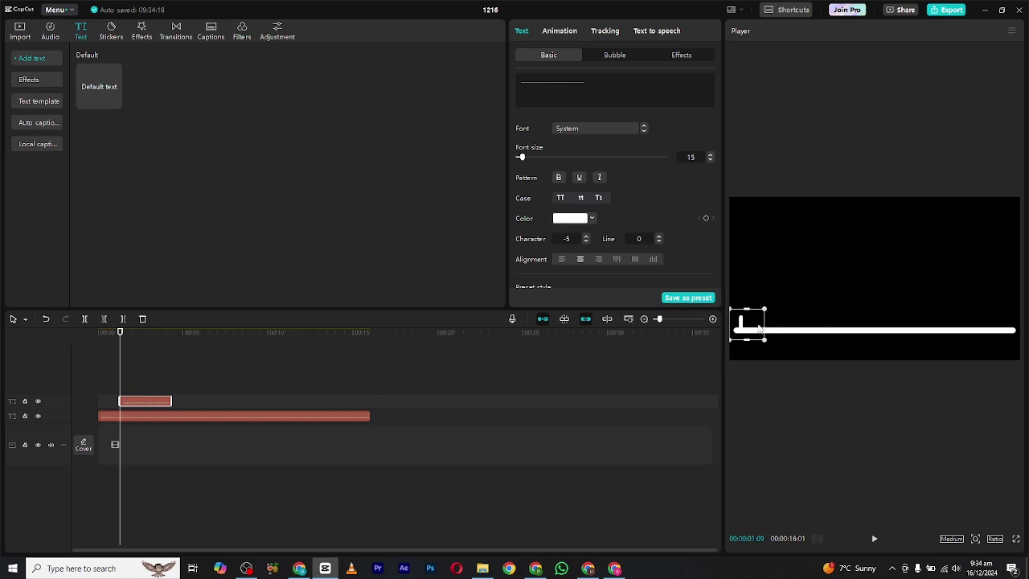
Step: Align the tick clip with the timeline start, duplicate it, and place the copy about a quarter along the line
{"action": "left_click", "coordinate": [221, 395]}
{"action": "left_click", "coordinate": [150, 400]}
{"action": "mouse_move", "coordinate": [126, 402]}
{"action": "left_mouse_down"}
{"action": "mouse_move", "coordinate": [107, 405]}
{"action": "mouse_move", "coordinate": [121, 390]}
{"action": "left_mouse_up"}
{"action": "left_click_drag", "start_coordinate": [747, 324], "coordinate": [816, 329]}
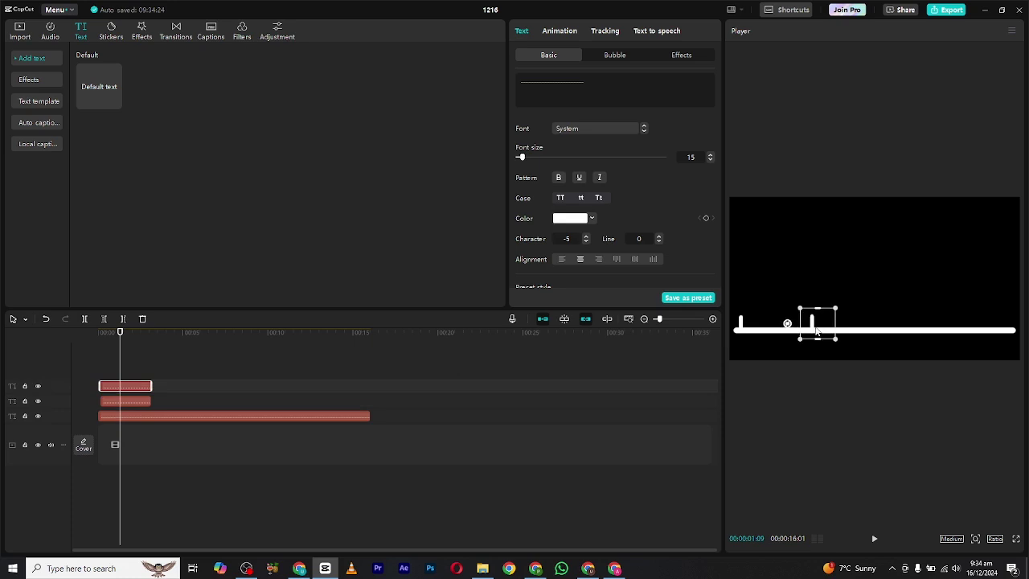
Step: Duplicate the tick twice more and place the copies at the middle and about three quarters along the line
{"action": "left_click_drag", "start_coordinate": [116, 385], "coordinate": [110, 379]}
{"action": "left_click", "coordinate": [850, 328]}
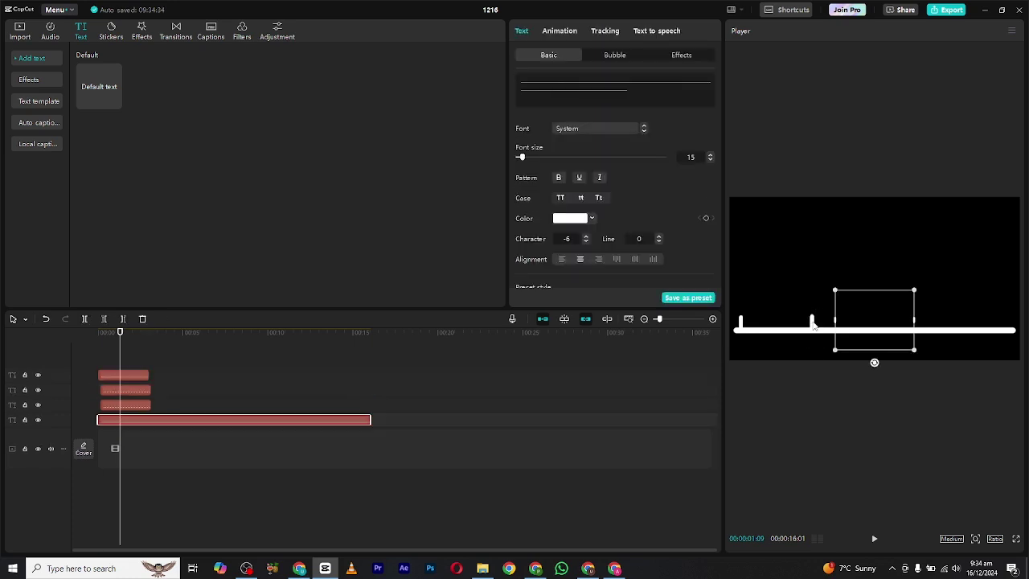
{"action": "left_click", "coordinate": [814, 325]}
{"action": "left_click", "coordinate": [243, 377]}
{"action": "left_click", "coordinate": [121, 375]}
{"action": "left_click_drag", "start_coordinate": [813, 325], "coordinate": [887, 327]}
{"action": "left_click_drag", "start_coordinate": [118, 375], "coordinate": [120, 369]}
{"action": "left_click_drag", "start_coordinate": [893, 325], "coordinate": [961, 324]}
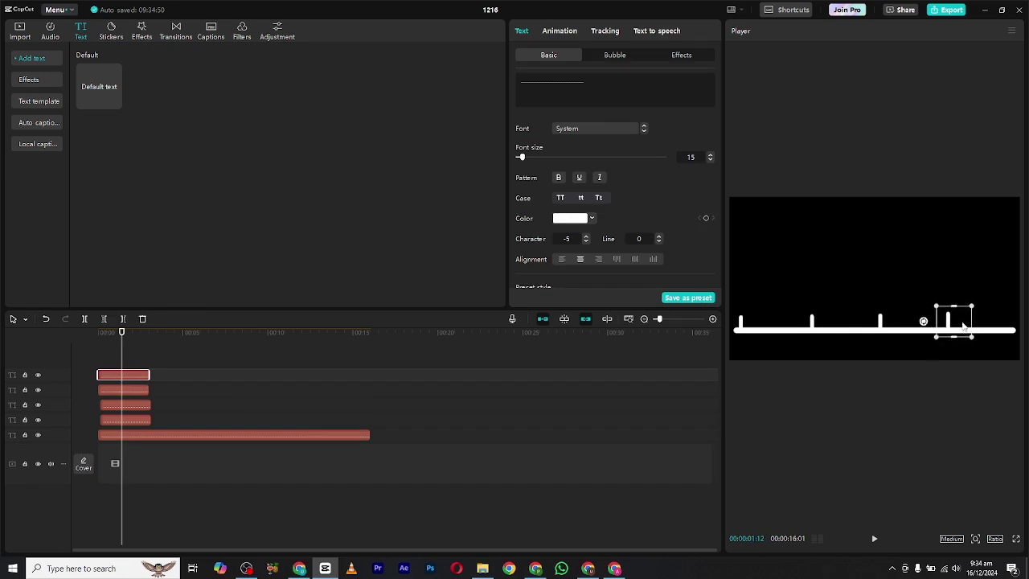
Step: Duplicate the tick clip once more onto a new track and align the tick clips with the timeline start
{"action": "left_click", "coordinate": [742, 322]}
{"action": "left_click_drag", "start_coordinate": [752, 316], "coordinate": [746, 315]}
{"action": "left_click", "coordinate": [118, 378]}
{"action": "left_click_drag", "start_coordinate": [125, 375], "coordinate": [123, 361]}
{"action": "left_click_drag", "start_coordinate": [112, 423], "coordinate": [110, 422]}
{"action": "left_click_drag", "start_coordinate": [114, 435], "coordinate": [111, 435]}
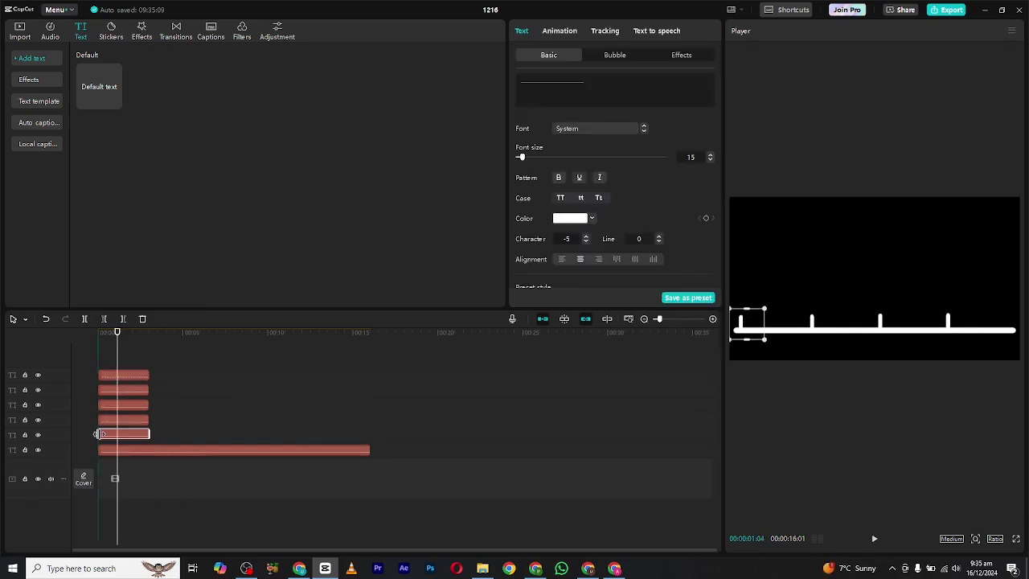
Step: Place the fifth tick at the line's right end and move the first tick flush with its left end
{"action": "left_click", "coordinate": [113, 372]}
{"action": "left_click", "coordinate": [987, 335]}
{"action": "left_click_drag", "start_coordinate": [953, 328], "coordinate": [1015, 324]}
{"action": "left_click", "coordinate": [740, 325]}
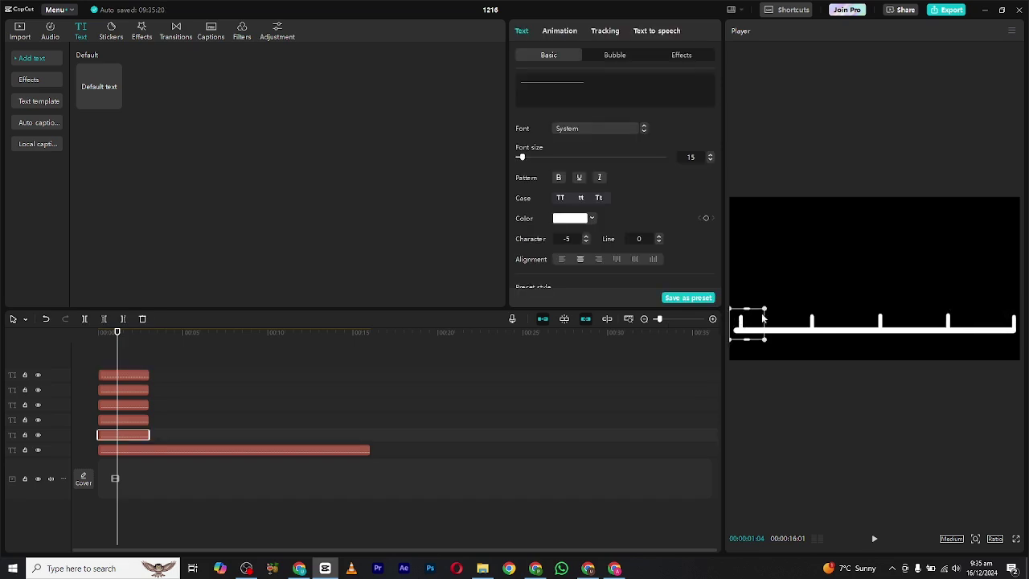
{"action": "left_click_drag", "start_coordinate": [763, 319], "coordinate": [746, 327]}
Step: Extend the three lowest tick clips and the line clip to a common end at 00:00:16:08
{"action": "left_click_drag", "start_coordinate": [150, 432], "coordinate": [370, 461]}
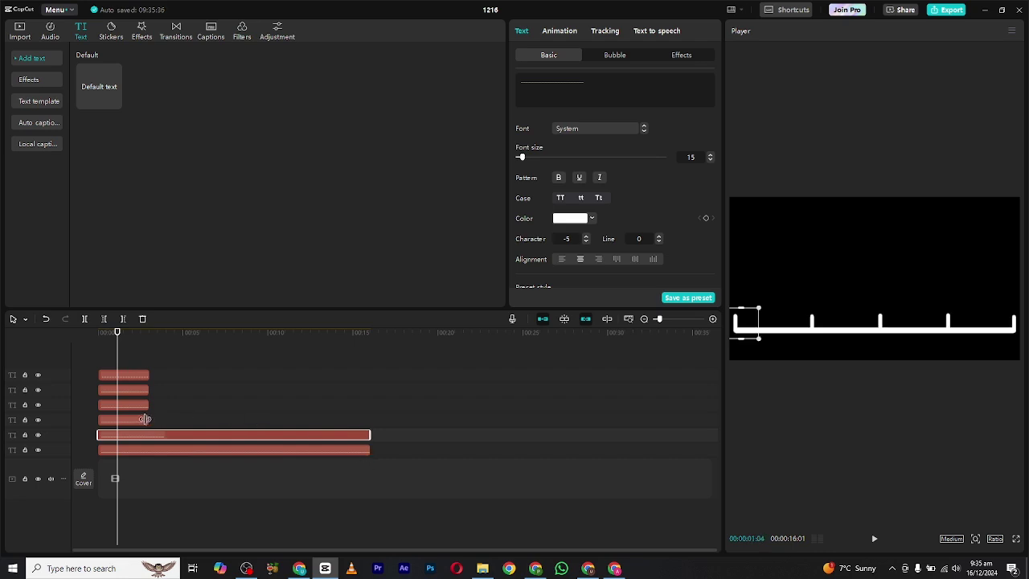
{"action": "left_click_drag", "start_coordinate": [144, 419], "coordinate": [373, 435]}
{"action": "left_click", "coordinate": [369, 335]}
{"action": "left_click", "coordinate": [369, 436]}
{"action": "scroll", "coordinate": [387, 457], "scroll_direction": "up", "scroll_amount": 3}
{"action": "left_click_drag", "start_coordinate": [546, 361], "coordinate": [558, 361]}
{"action": "left_click_drag", "start_coordinate": [543, 405], "coordinate": [558, 423]}
{"action": "left_click", "coordinate": [545, 422]}
{"action": "left_click_drag", "start_coordinate": [540, 452], "coordinate": [558, 452]}
{"action": "scroll", "coordinate": [367, 422], "scroll_direction": "down", "scroll_amount": 3}
{"action": "left_click_drag", "start_coordinate": [524, 349], "coordinate": [551, 349]}
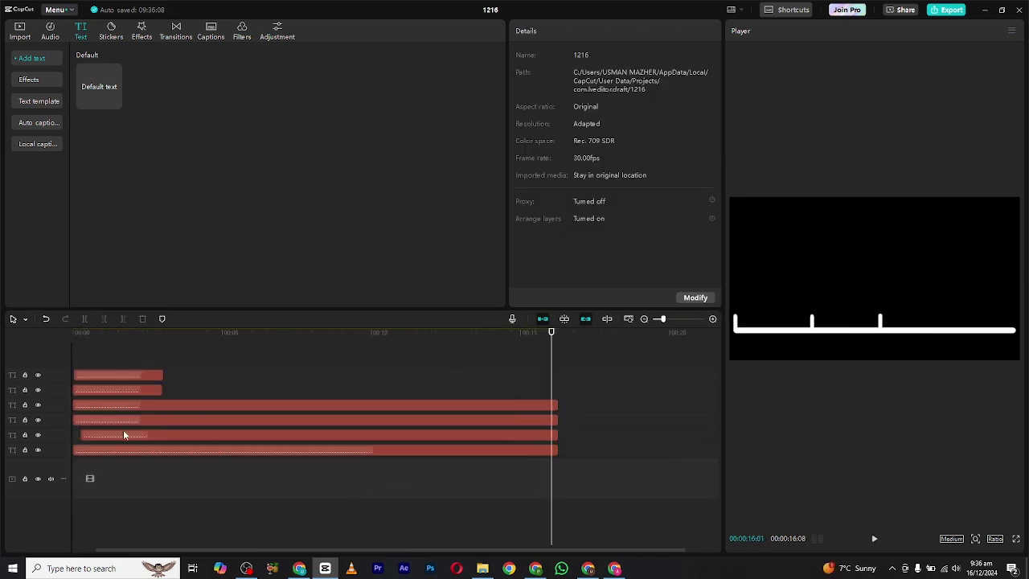
Step: Align the first tick clip with the timeline start and extend the two short tick clips to the common end
{"action": "left_click_drag", "start_coordinate": [82, 435], "coordinate": [73, 435]}
{"action": "scroll", "coordinate": [167, 391], "scroll_direction": "down", "scroll_amount": 1}
{"action": "left_click_drag", "start_coordinate": [170, 390], "coordinate": [506, 400]}
{"action": "scroll", "coordinate": [472, 436], "scroll_direction": "up", "scroll_amount": 5}
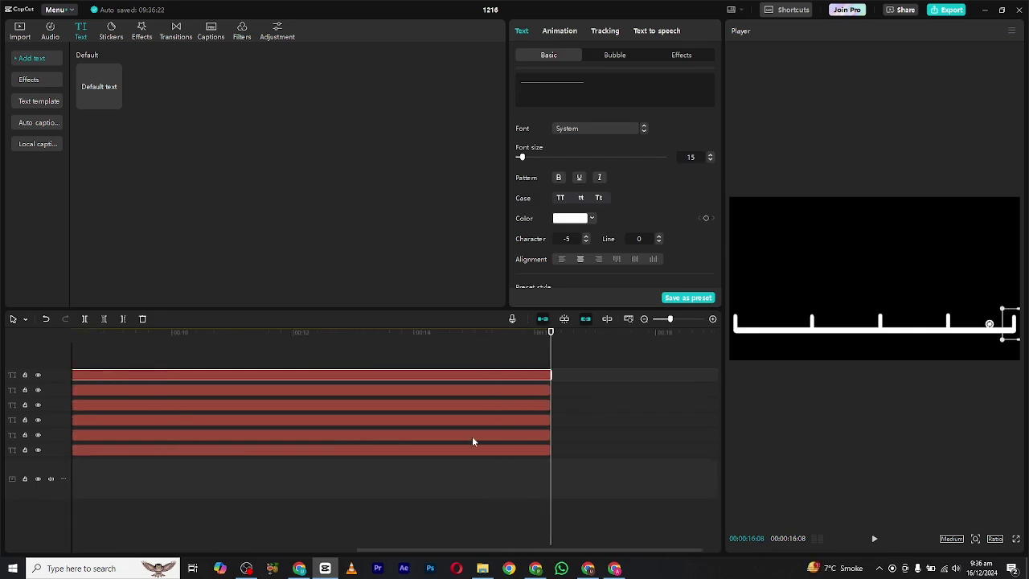
{"action": "scroll", "coordinate": [472, 436], "scroll_direction": "up", "scroll_amount": 1}
{"action": "left_click_drag", "start_coordinate": [517, 360], "coordinate": [553, 360]}
{"action": "scroll", "coordinate": [379, 400], "scroll_direction": "down", "scroll_amount": 5}
{"action": "left_click_drag", "start_coordinate": [127, 354], "coordinate": [98, 354]}
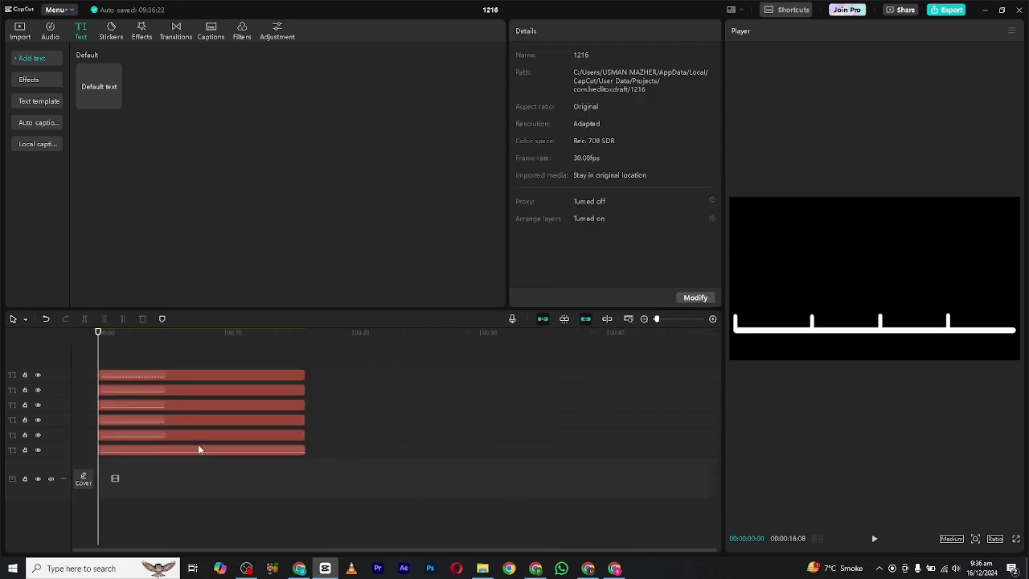
Step: Select the line and all five tick clips and combine them into one compound clip
{"action": "left_click", "coordinate": [101, 374]}
{"action": "left_click", "coordinate": [103, 389]}
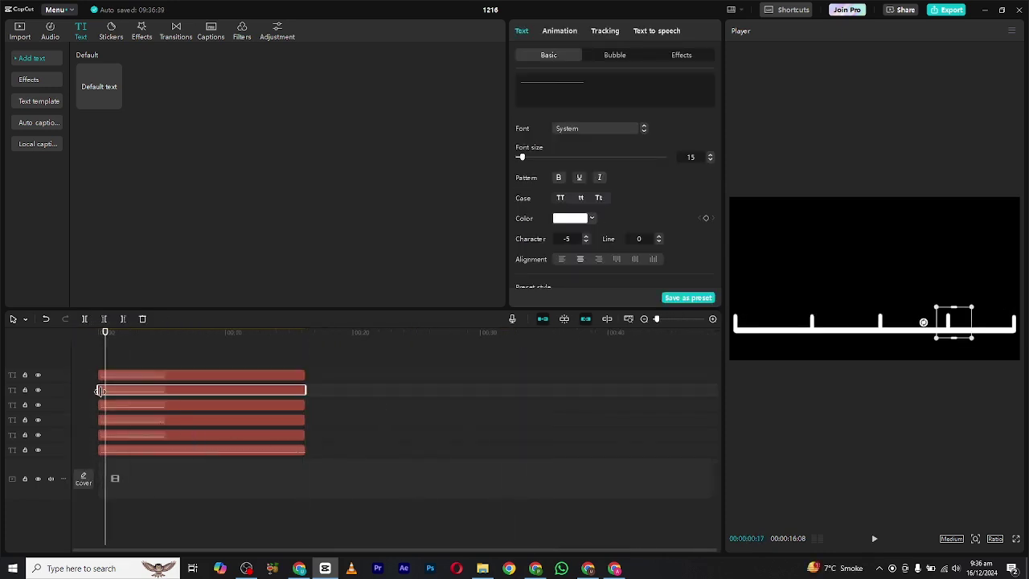
{"action": "left_click", "coordinate": [157, 491]}
{"action": "left_click_drag", "start_coordinate": [201, 361], "coordinate": [209, 449]}
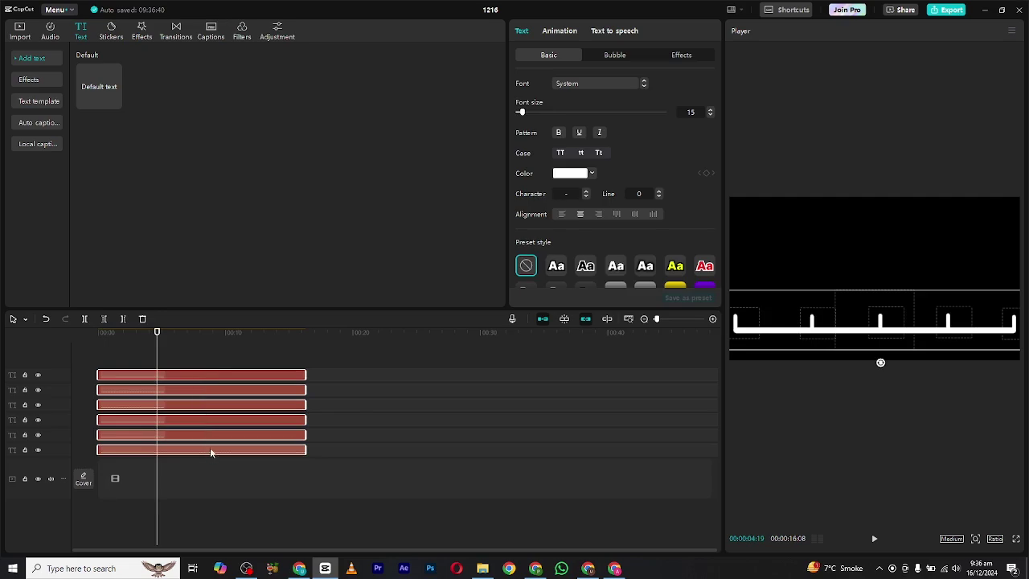
{"action": "right_click", "coordinate": [209, 448]}
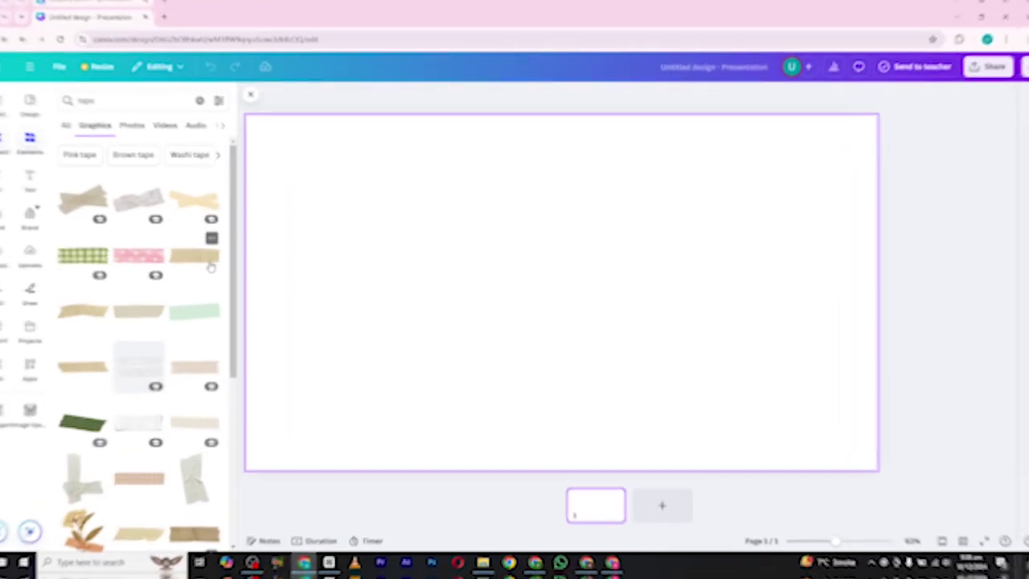
Step: In Canva, browse the tape graphics and place the white paper tape on the blank page near its centre
{"action": "scroll", "coordinate": [127, 268], "scroll_direction": "down", "scroll_amount": 3}
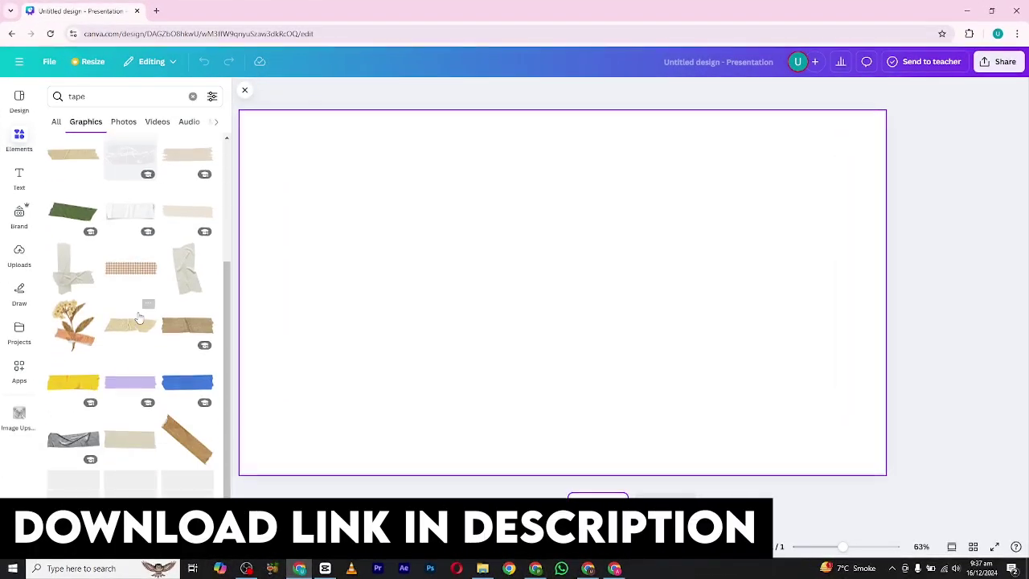
{"action": "scroll", "coordinate": [142, 192], "scroll_direction": "up", "scroll_amount": 1}
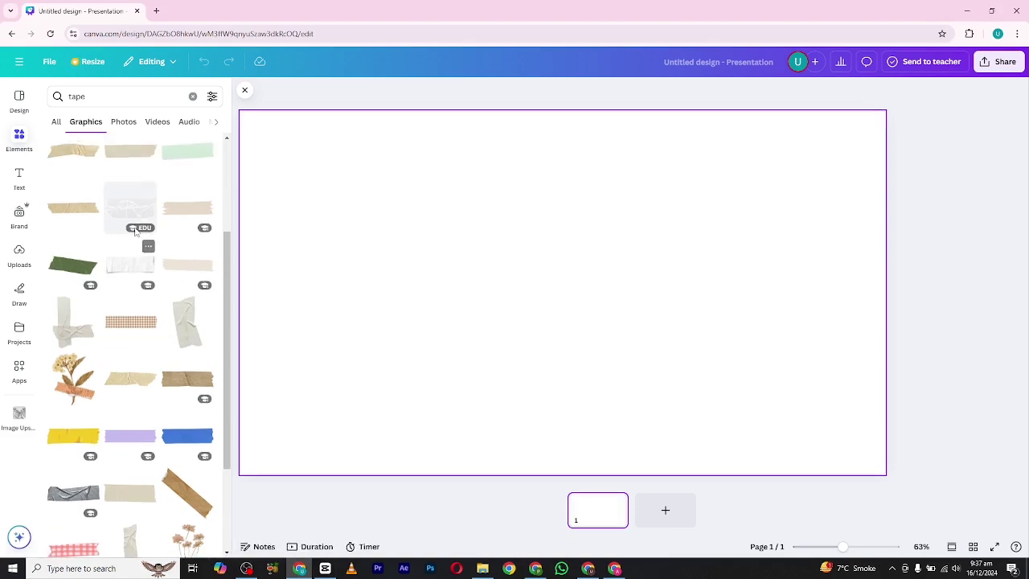
{"action": "left_click_drag", "start_coordinate": [137, 271], "coordinate": [521, 255]}
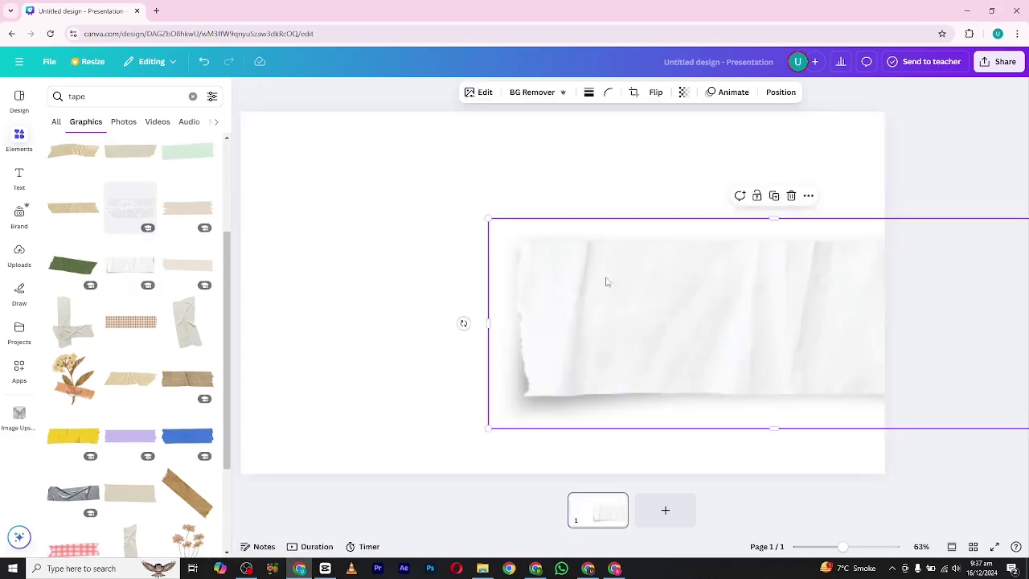
{"action": "left_click_drag", "start_coordinate": [607, 283], "coordinate": [428, 221]}
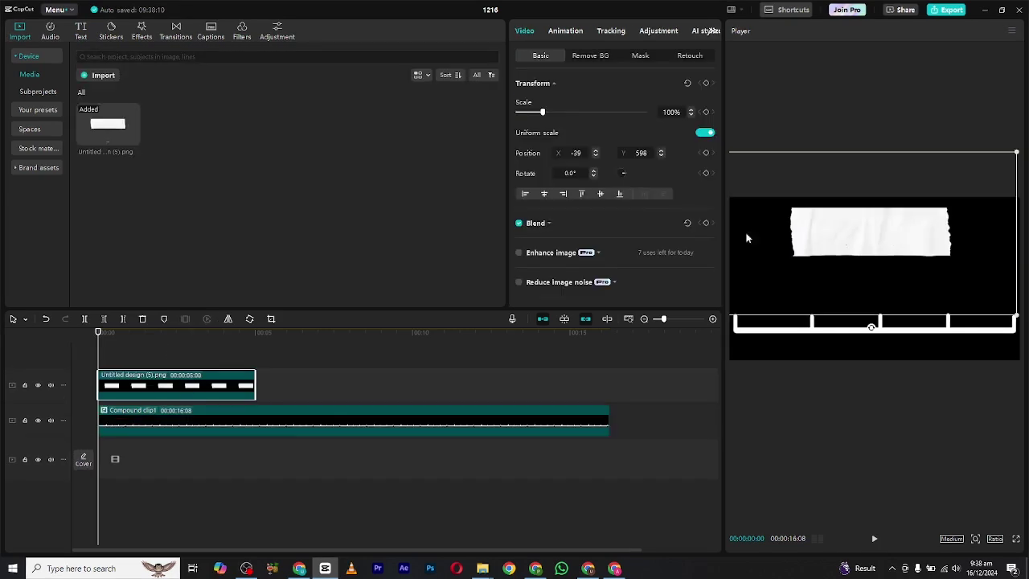
Step: Back in CapCut, scale the tape image to 37%, place it above the middle tick, and extend its clip to the compound clip's end
{"action": "left_click_drag", "start_coordinate": [903, 240], "coordinate": [865, 275]}
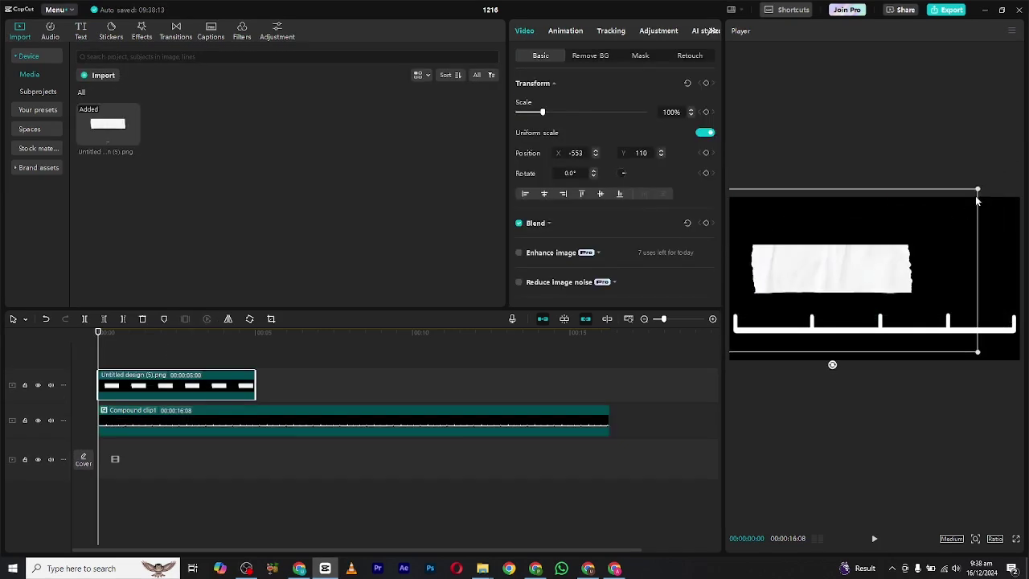
{"action": "left_click_drag", "start_coordinate": [977, 190], "coordinate": [902, 319]}
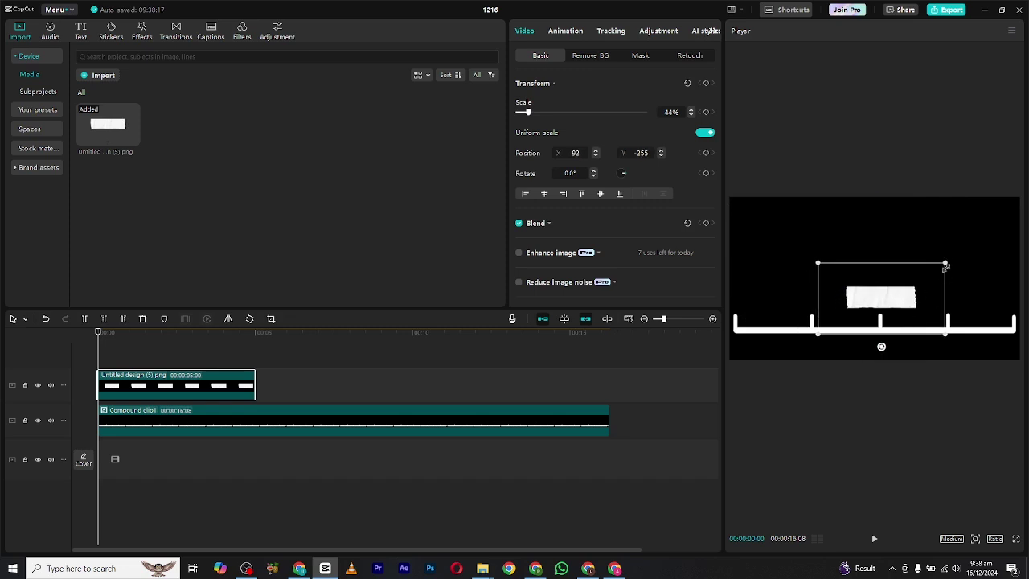
{"action": "left_click_drag", "start_coordinate": [946, 267], "coordinate": [933, 279]}
{"action": "left_click_drag", "start_coordinate": [255, 384], "coordinate": [610, 413]}
Step: Duplicate the tape clip twice and place the copies above the second and fourth ticks
{"action": "left_click_drag", "start_coordinate": [163, 391], "coordinate": [163, 370], "text": "alt"}
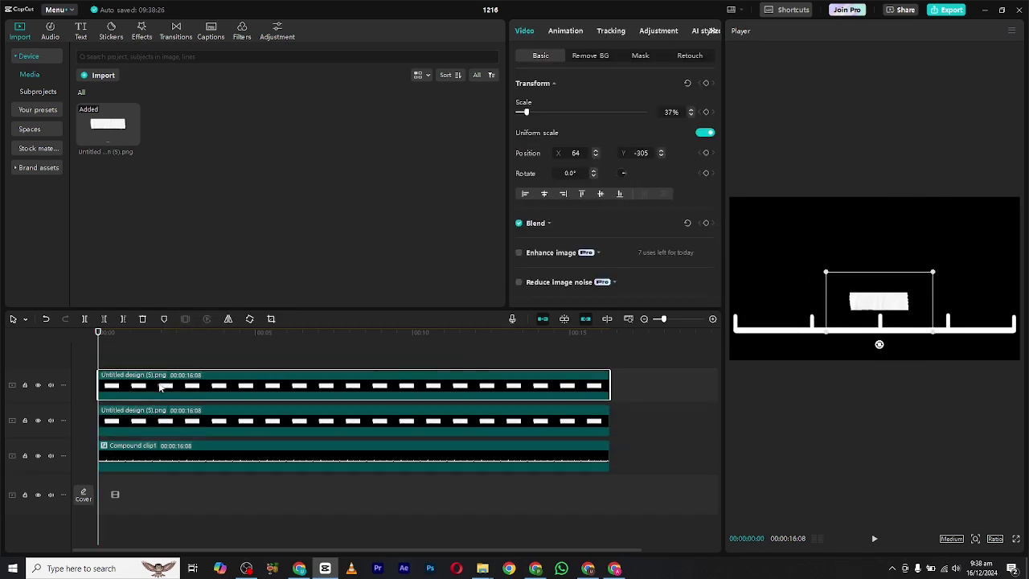
{"action": "key", "text": "ctrl+v"}
{"action": "left_click", "coordinate": [139, 414]}
{"action": "left_click_drag", "start_coordinate": [893, 315], "coordinate": [948, 303]}
{"action": "left_click", "coordinate": [329, 390]}
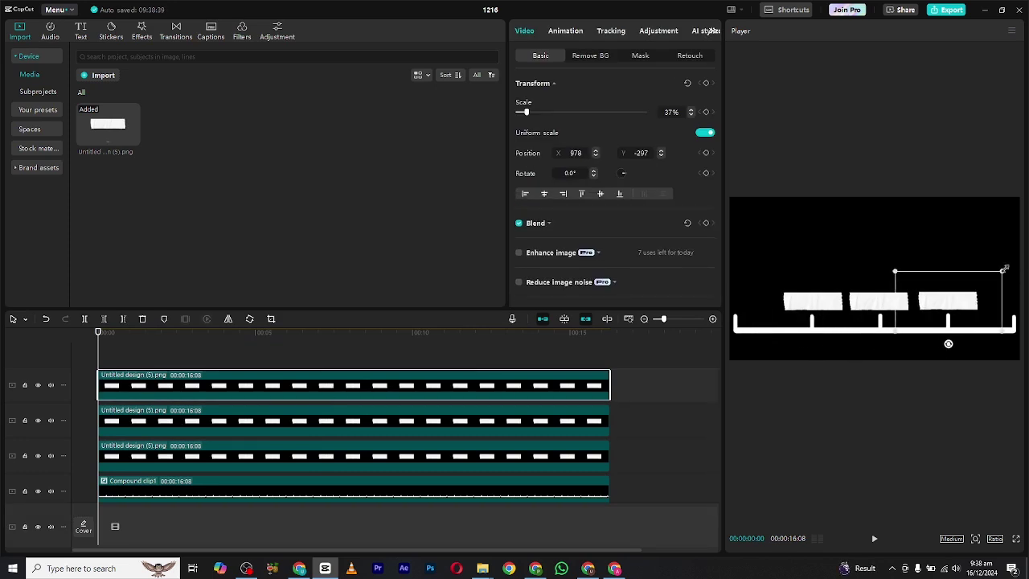
Step: Scale the tape above the fourth tick to 30%, centre it over the tick, and delete the other two tapes
{"action": "left_click_drag", "start_coordinate": [1005, 268], "coordinate": [992, 278]}
{"action": "left_click_drag", "start_coordinate": [949, 301], "coordinate": [948, 304]}
{"action": "left_click", "coordinate": [879, 302]}
{"action": "key", "text": "Delete"}
{"action": "left_click", "coordinate": [825, 302]}
{"action": "key", "text": "Delete"}
{"action": "left_click", "coordinate": [947, 304]}
{"action": "key", "text": "End"}
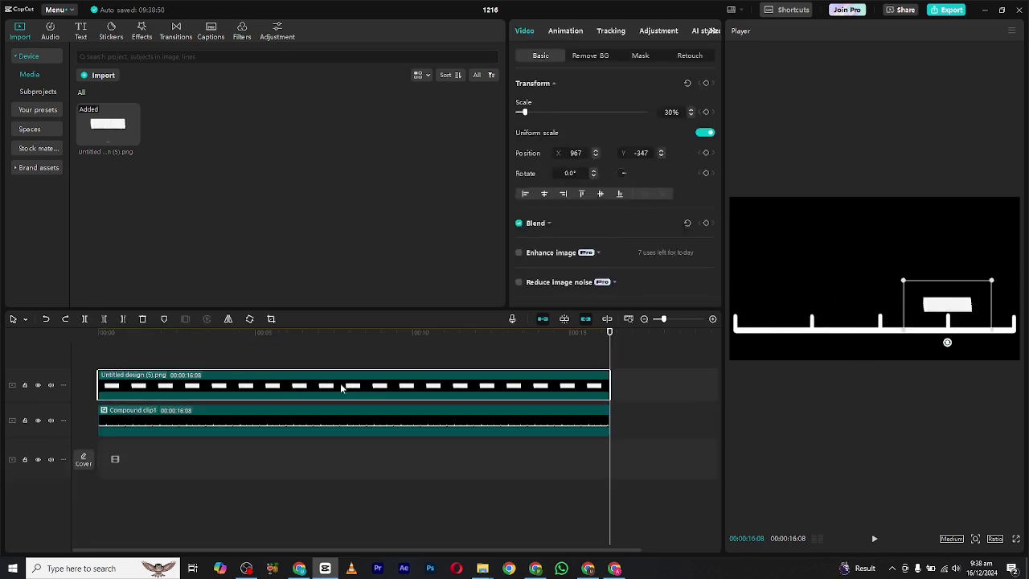
Step: Duplicate the 30% tape three times and place the copies above the third, second and first ticks
{"action": "left_click_drag", "start_coordinate": [257, 379], "coordinate": [256, 351], "text": "alt"}
{"action": "left_click_drag", "start_coordinate": [945, 303], "coordinate": [881, 303]}
{"action": "left_click_drag", "start_coordinate": [601, 384], "coordinate": [600, 350], "text": "alt"}
{"action": "left_click_drag", "start_coordinate": [894, 305], "coordinate": [826, 306]}
{"action": "left_click_drag", "start_coordinate": [322, 384], "coordinate": [320, 367], "text": "alt"}
{"action": "left_click_drag", "start_coordinate": [825, 306], "coordinate": [762, 308]}
Step: Duplicate the tape again, place it above the fifth tick at X 1711, Y -368, and match its clip's start and end to the others
{"action": "left_click_drag", "start_coordinate": [499, 384], "coordinate": [501, 350], "text": "alt"}
{"action": "left_click", "coordinate": [491, 344]}
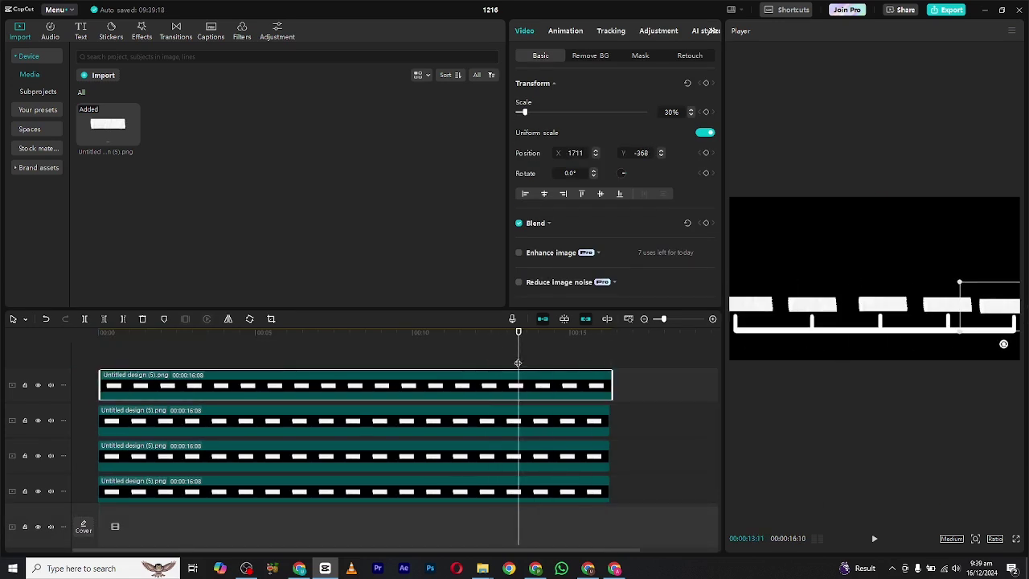
{"action": "left_click", "coordinate": [612, 383]}
{"action": "left_click_drag", "start_coordinate": [611, 384], "coordinate": [609, 383]}
{"action": "left_click", "coordinate": [591, 348]}
{"action": "left_click_drag", "start_coordinate": [125, 387], "coordinate": [115, 394]}
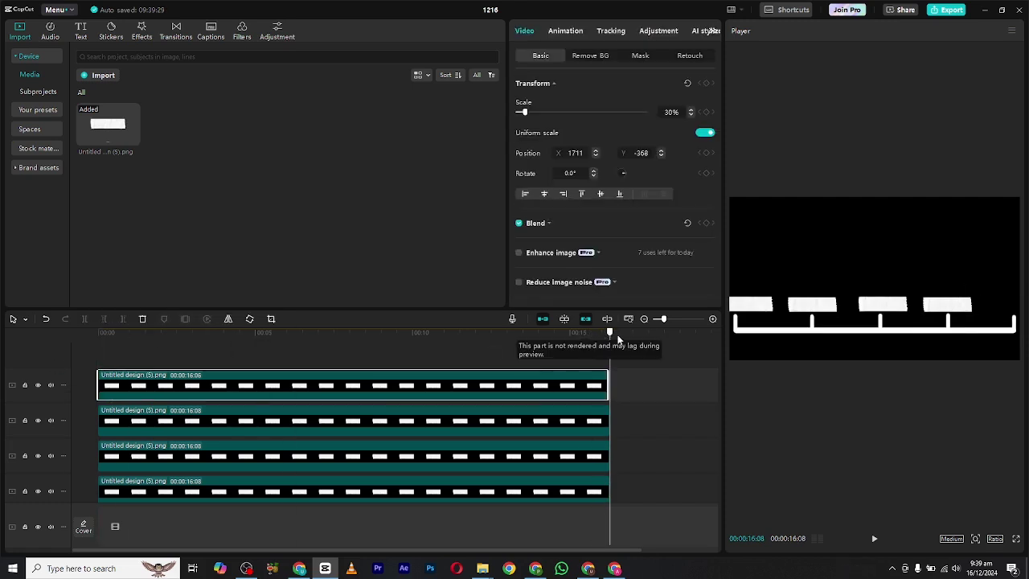
{"action": "left_click_drag", "start_coordinate": [607, 386], "coordinate": [609, 385]}
{"action": "scroll", "coordinate": [455, 423], "scroll_direction": "up", "scroll_amount": 2}
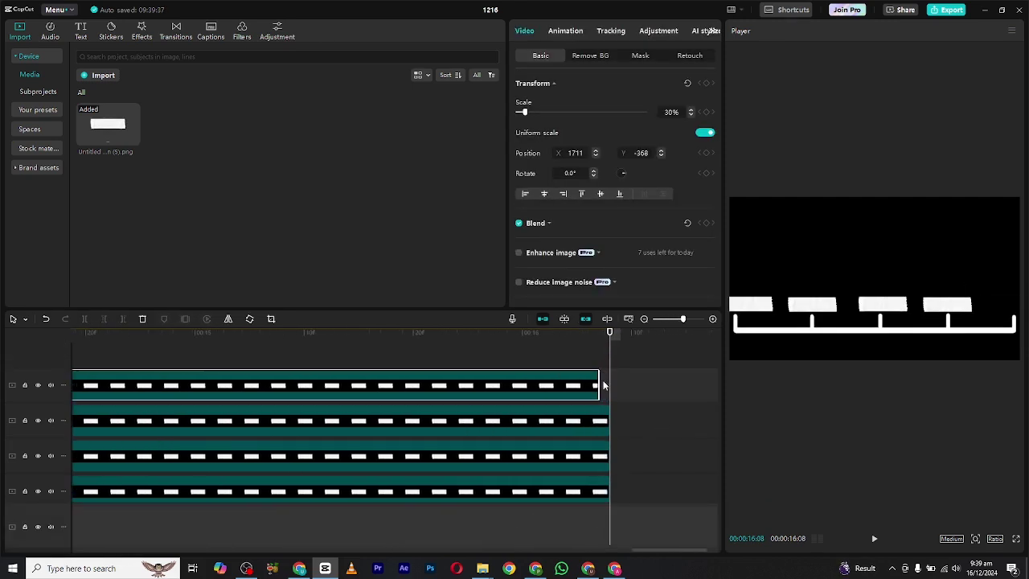
{"action": "scroll", "coordinate": [309, 437], "scroll_direction": "down", "scroll_amount": 5}
Step: Add a default text clip at the start of the timeline, above the tape clips
{"action": "left_click", "coordinate": [305, 453]}
{"action": "scroll", "coordinate": [267, 439], "scroll_direction": "down", "scroll_amount": 1}
{"action": "key", "text": "Home"}
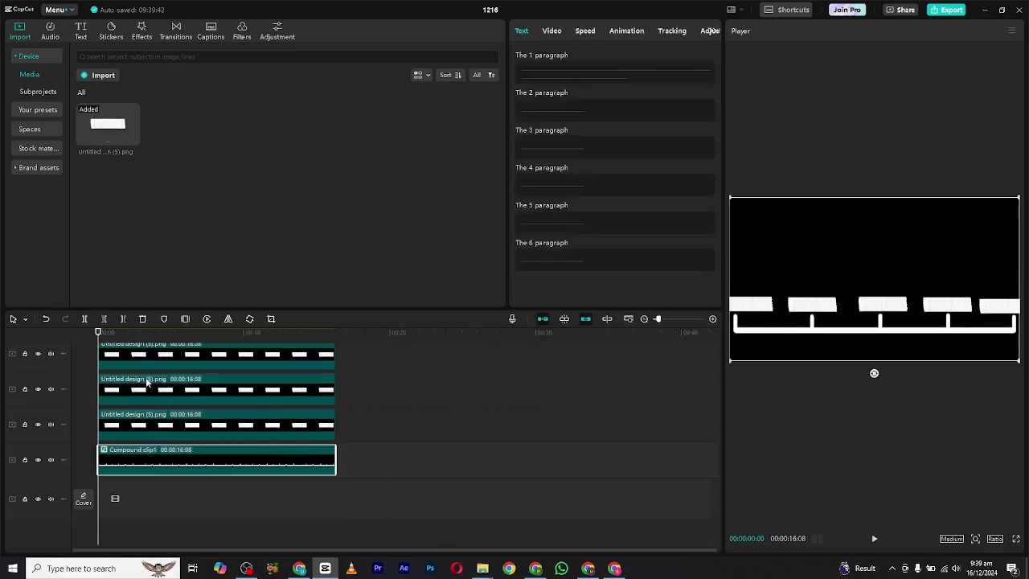
{"action": "left_click", "coordinate": [131, 137]}
{"action": "key", "text": "Delete"}
{"action": "left_click", "coordinate": [83, 32]}
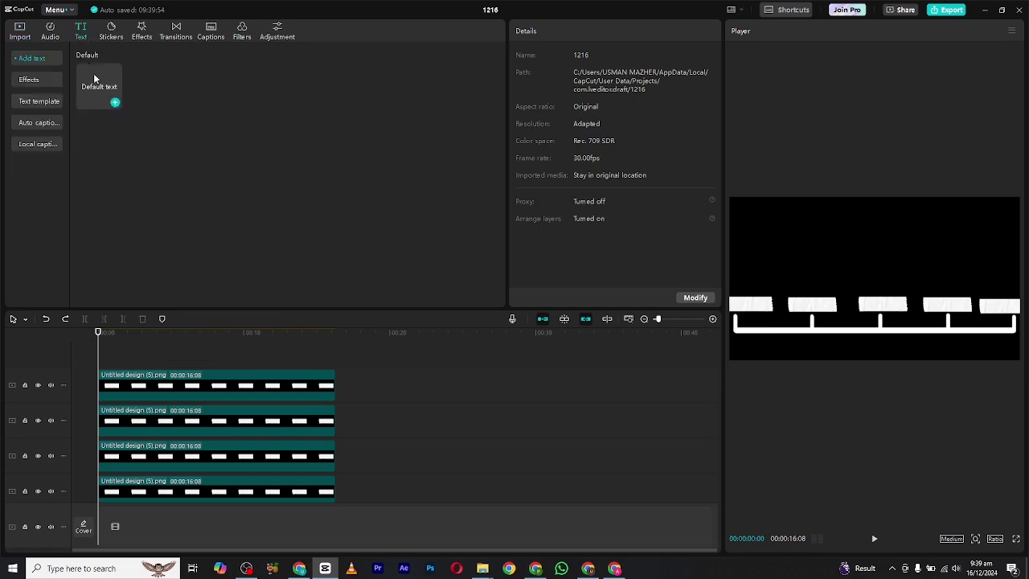
{"action": "left_click", "coordinate": [115, 103]}
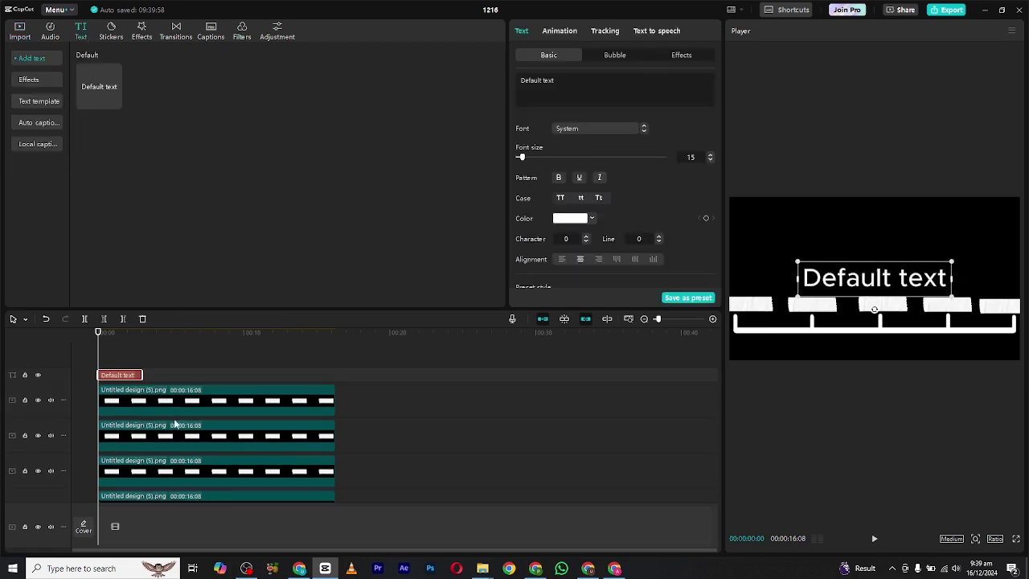
Step: Extend the default text clip to the end of the tape clips and change its text to 2000
{"action": "left_click_drag", "start_coordinate": [146, 375], "coordinate": [335, 386]}
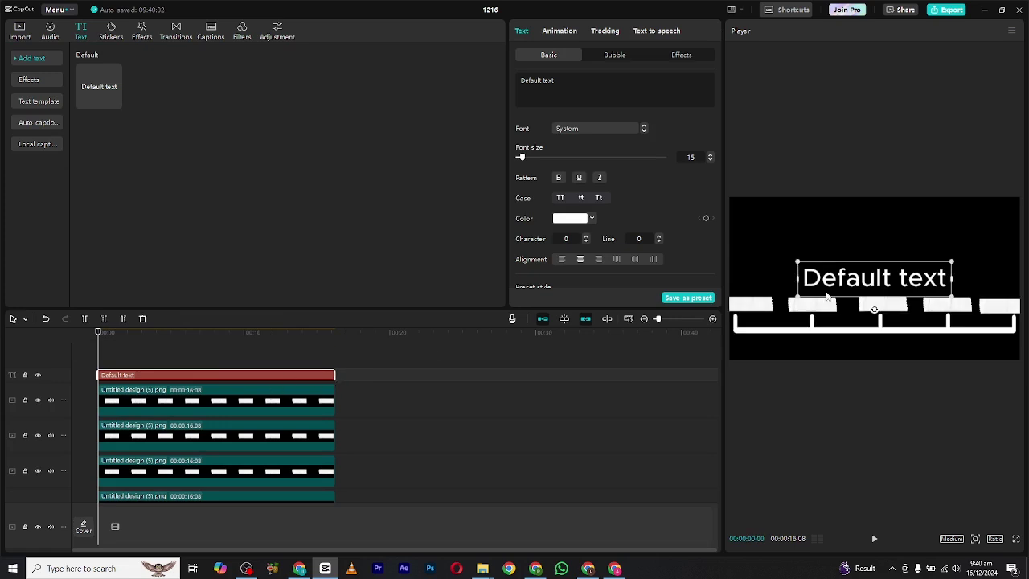
{"action": "double_click", "coordinate": [883, 284]}
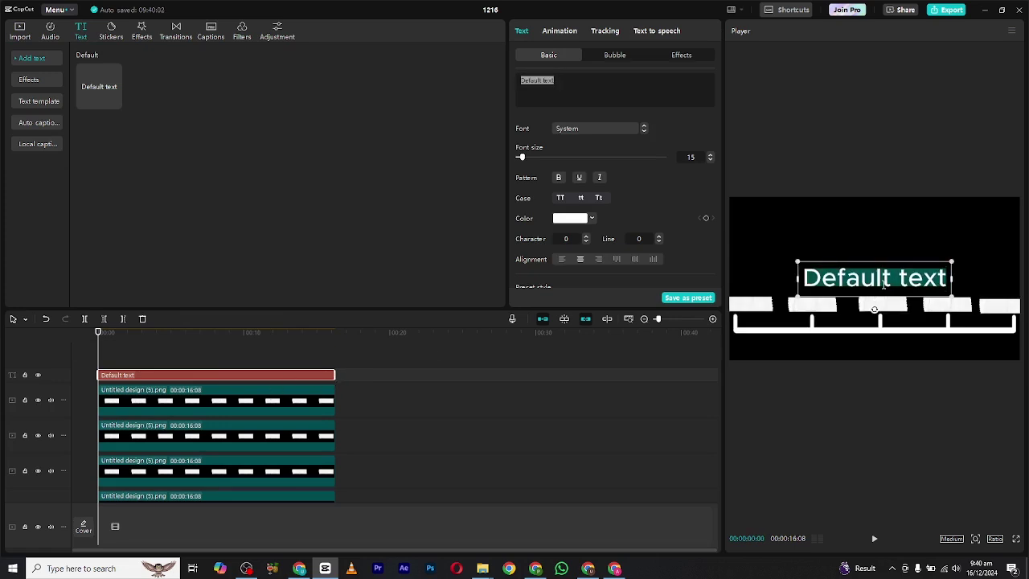
{"action": "type", "text": "2"}
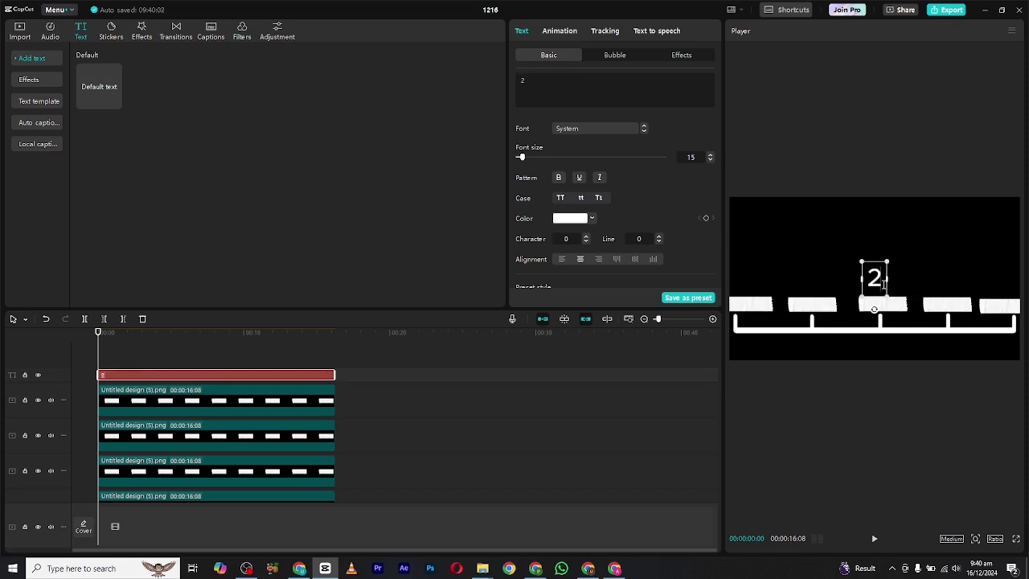
{"action": "type", "text": "000"}
Step: Move the 2000 text onto the first tape and colour it black
{"action": "left_click_drag", "start_coordinate": [874, 278], "coordinate": [742, 306]}
{"action": "left_click", "coordinate": [572, 219]}
{"action": "left_click_drag", "start_coordinate": [610, 237], "coordinate": [520, 305]}
{"action": "left_click", "coordinate": [667, 193]}
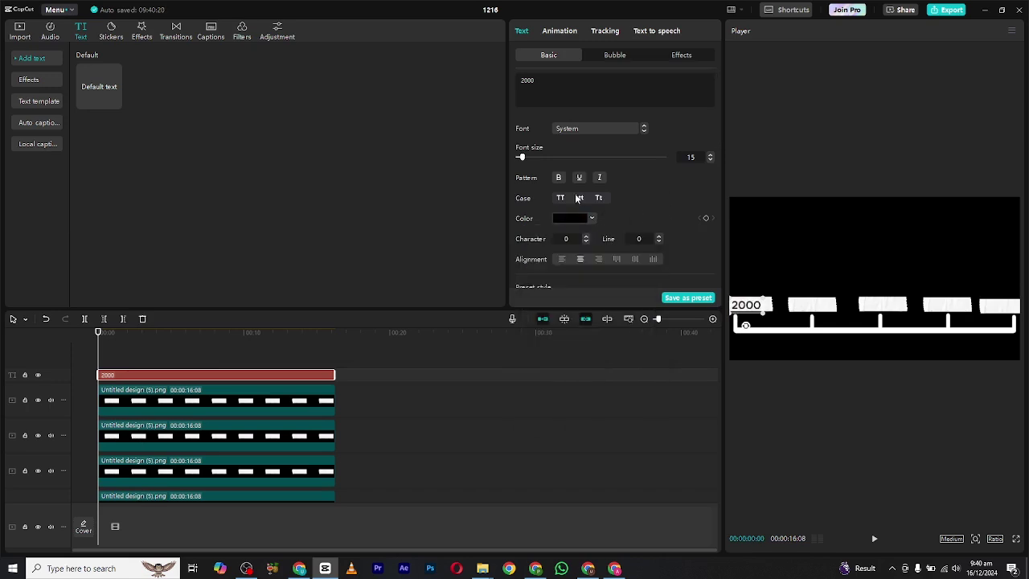
Step: Enable a shadow on the 2000 text with 39% opacity and 27% blurriness, and reduce the shadow distance
{"action": "scroll", "coordinate": [595, 161], "scroll_direction": "down", "scroll_amount": 10}
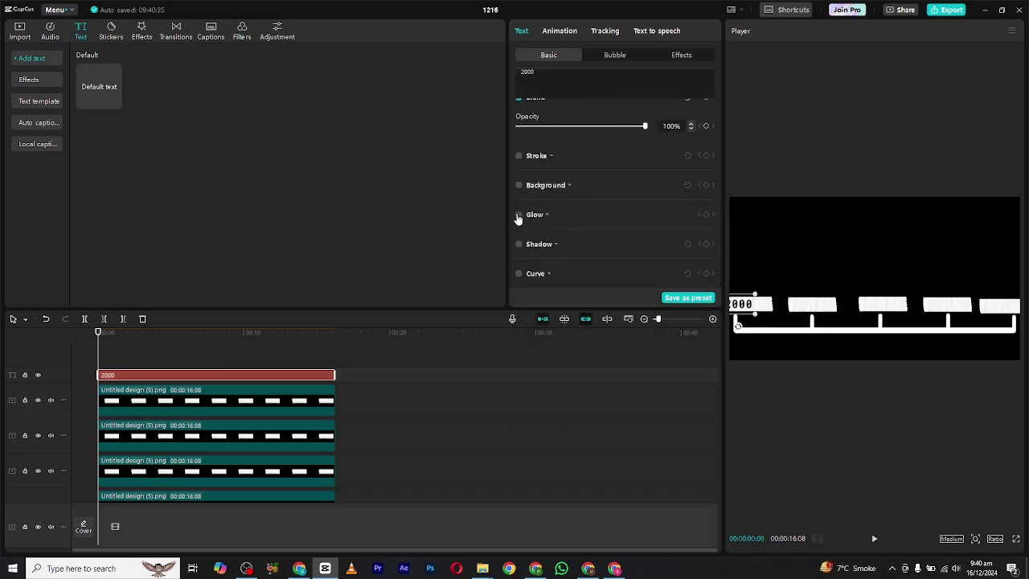
{"action": "left_click", "coordinate": [518, 245]}
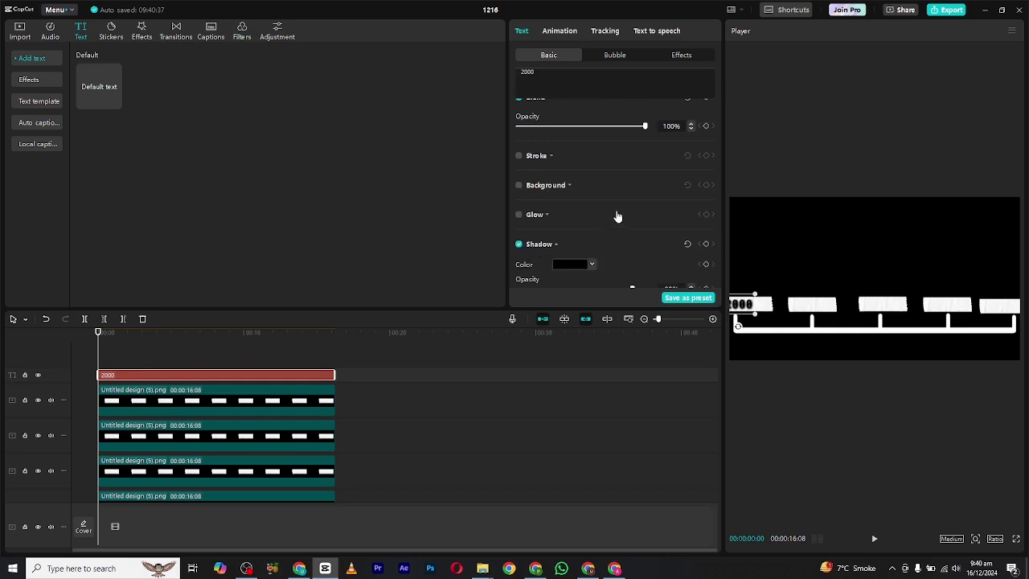
{"action": "scroll", "coordinate": [617, 216], "scroll_direction": "down", "scroll_amount": 3}
{"action": "left_click_drag", "start_coordinate": [591, 170], "coordinate": [575, 169]}
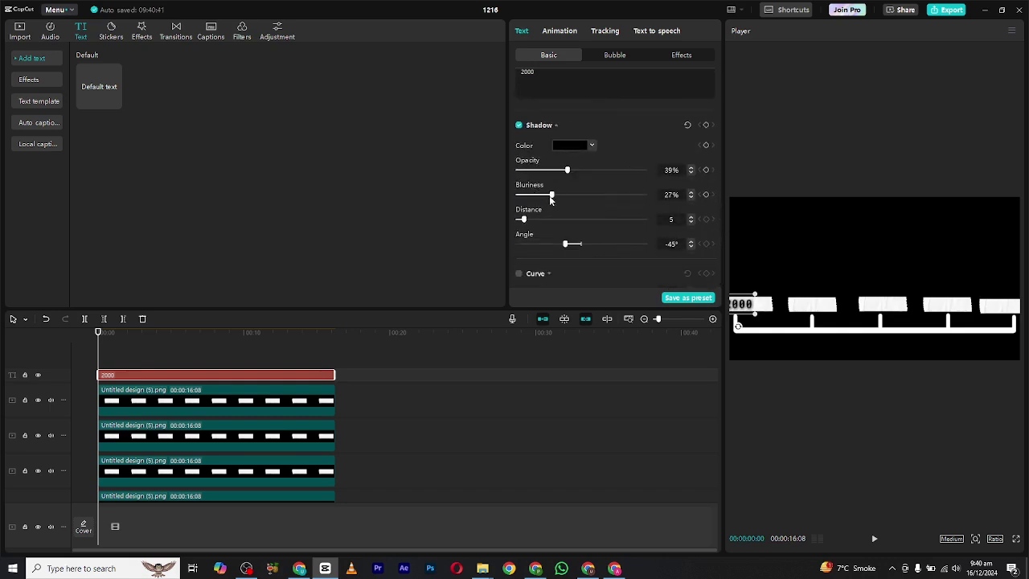
{"action": "left_click_drag", "start_coordinate": [545, 221], "coordinate": [518, 220]}
Step: Duplicate the 2000 text, place the copy on the second tape, and change it to 2001
{"action": "left_click_drag", "start_coordinate": [202, 376], "coordinate": [206, 359], "text": "alt"}
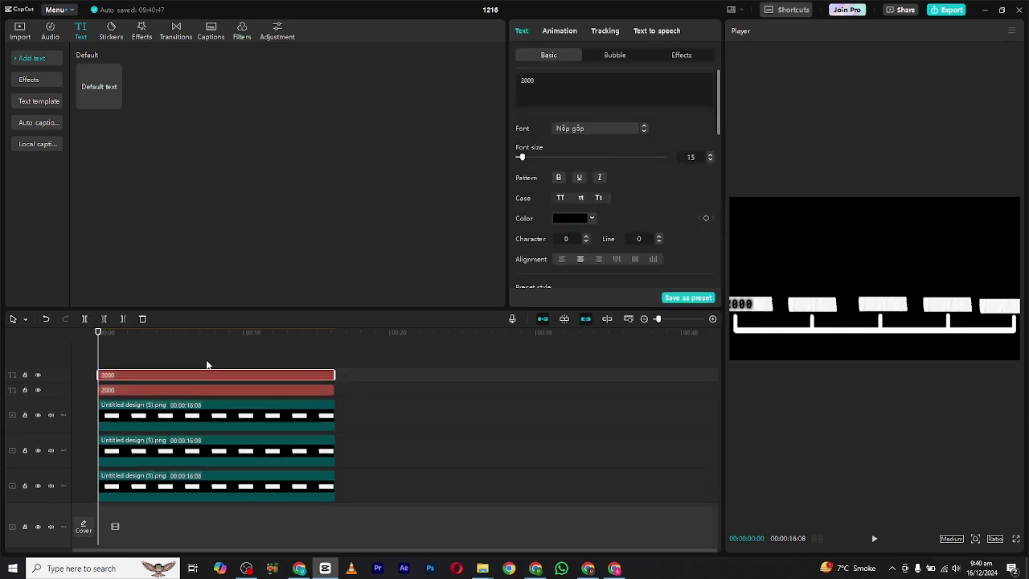
{"action": "left_click", "coordinate": [741, 313]}
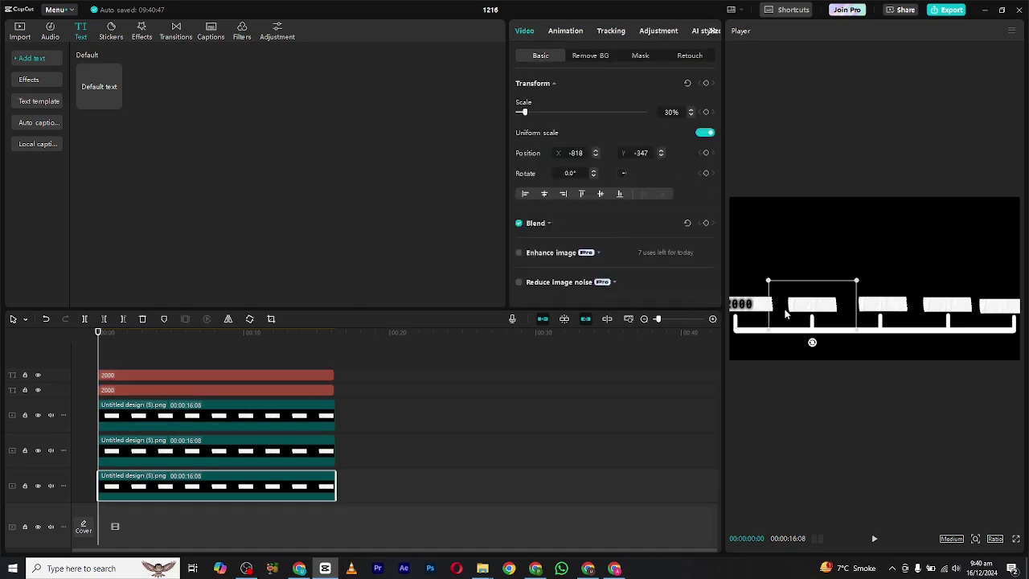
{"action": "left_click", "coordinate": [730, 304]}
{"action": "left_click", "coordinate": [231, 375]}
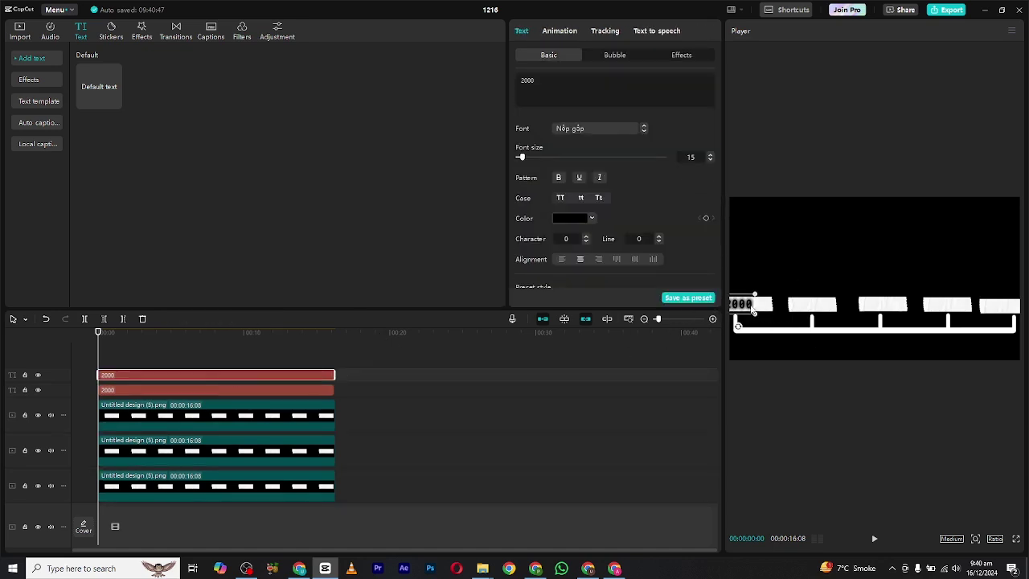
{"action": "left_click", "coordinate": [768, 302]}
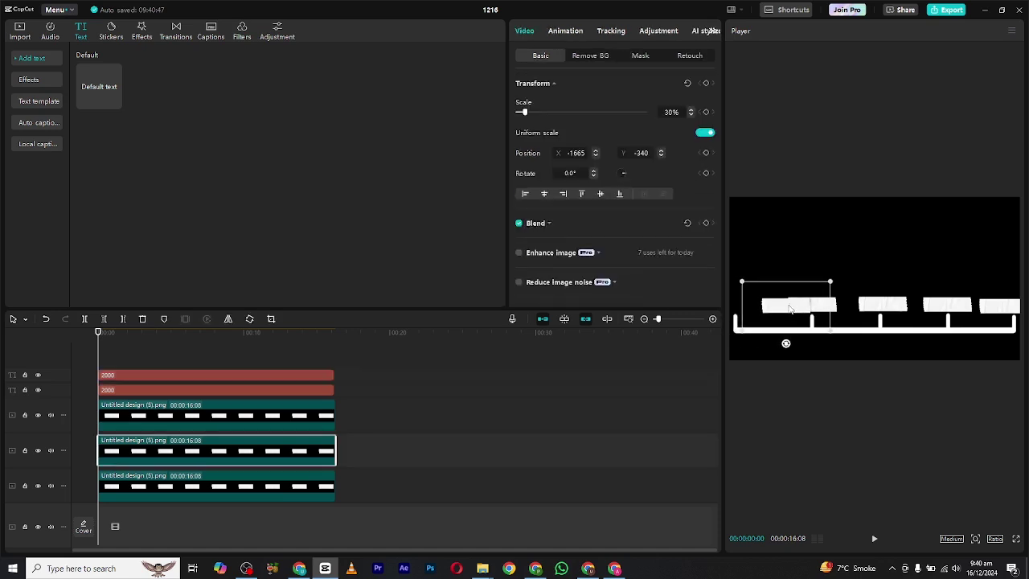
{"action": "left_click", "coordinate": [226, 374]}
{"action": "left_click_drag", "start_coordinate": [741, 304], "coordinate": [815, 311]}
{"action": "left_click", "coordinate": [155, 353]}
Step: Duplicate the 2001 text, place the copy on the third tape, and change it to 2002
{"action": "left_click_drag", "start_coordinate": [138, 378], "coordinate": [139, 362]}
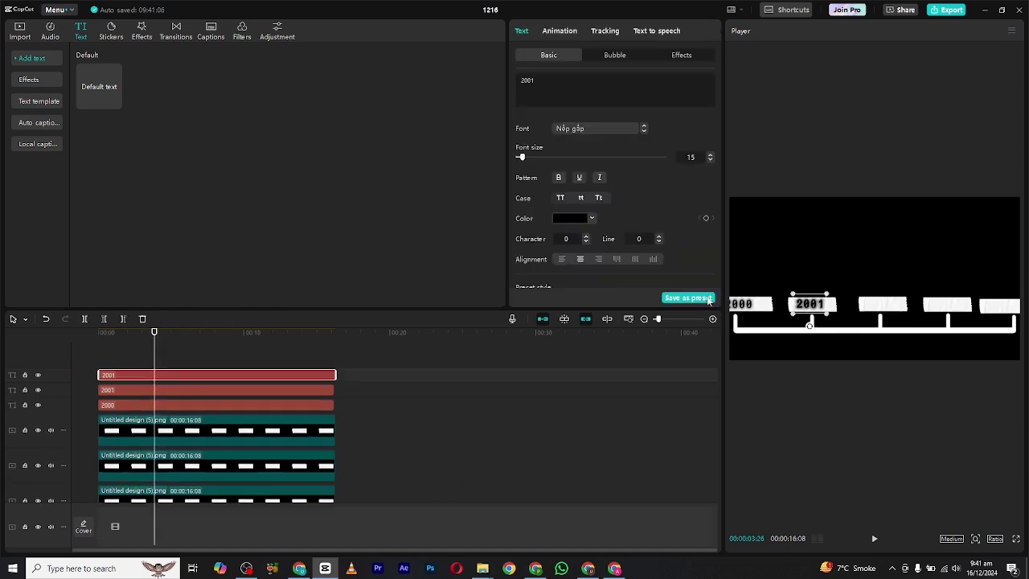
{"action": "left_click_drag", "start_coordinate": [813, 307], "coordinate": [887, 310]}
{"action": "left_click", "coordinate": [577, 86]}
{"action": "key", "text": "BackSpace"}
{"action": "type", "text": "2"}
Step: Duplicate the 2002 text, place the copy on the fourth tape, and change it to 2003
{"action": "left_click_drag", "start_coordinate": [120, 375], "coordinate": [119, 361]}
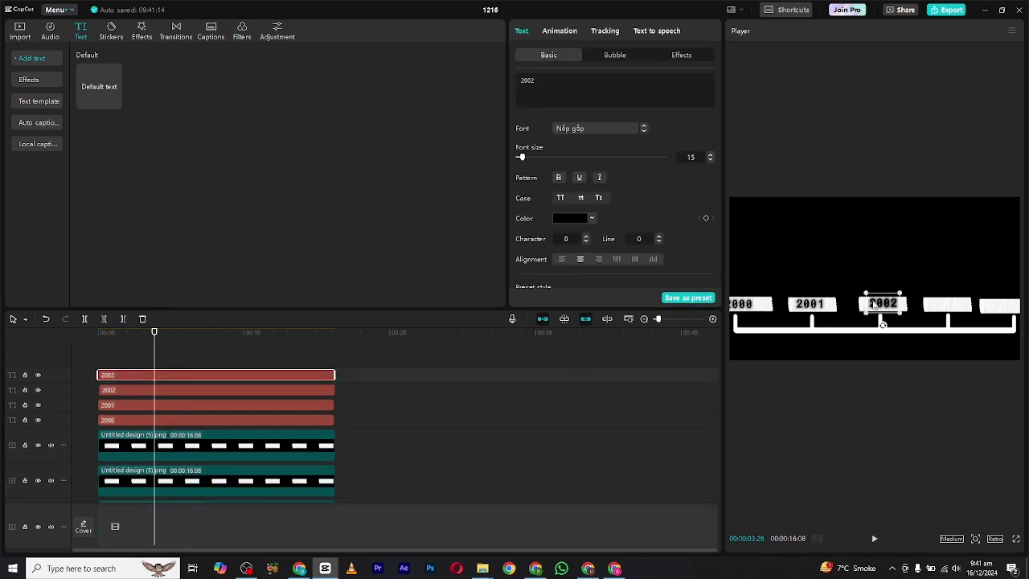
{"action": "left_click", "coordinate": [931, 307]}
{"action": "left_click", "coordinate": [210, 375]}
{"action": "left_click_drag", "start_coordinate": [888, 305], "coordinate": [953, 307]}
Step: Duplicate the 2003 text, place the copy on the fifth tape, and change it to 2004
{"action": "left_click_drag", "start_coordinate": [148, 375], "coordinate": [150, 363]}
{"action": "left_click_drag", "start_coordinate": [949, 305], "coordinate": [1010, 308]}
{"action": "type", "text": "2004"}
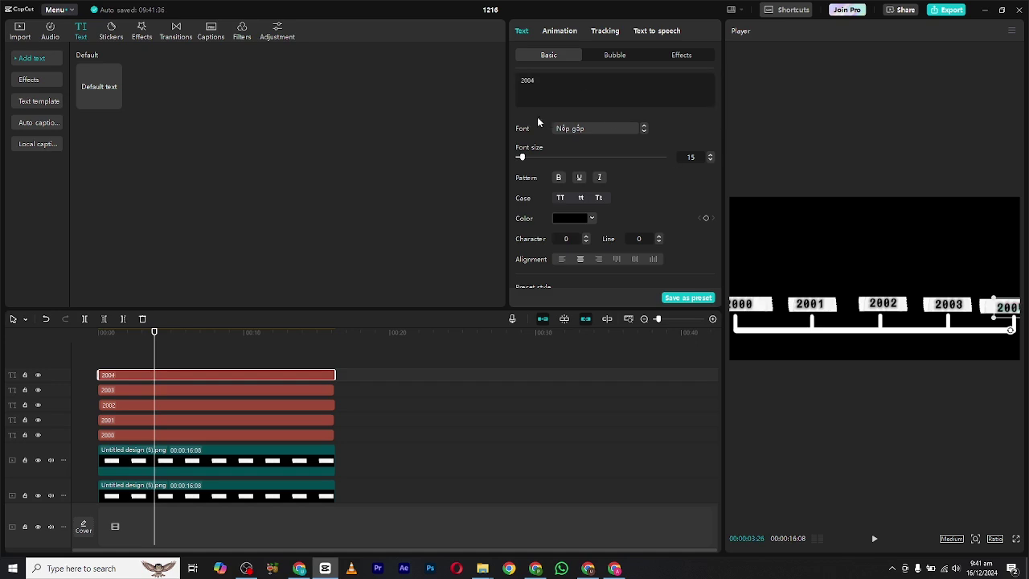
Step: Combine all the year texts and tape clips into one compound clip, leaving the line's compound clip separate
{"action": "left_click_drag", "start_coordinate": [347, 358], "coordinate": [216, 464]}
{"action": "key", "text": "alt+g"}
{"action": "right_click", "coordinate": [213, 441]}
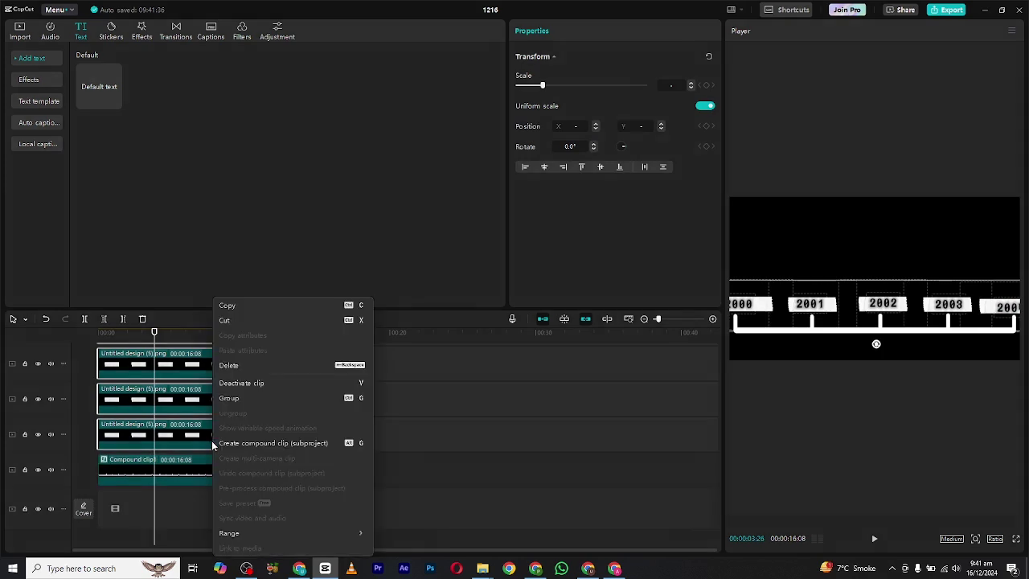
{"action": "left_click", "coordinate": [219, 442]}
Step: Scale the line's compound clip to 95% and the labels' compound clip to 93%
{"action": "left_click", "coordinate": [194, 411]}
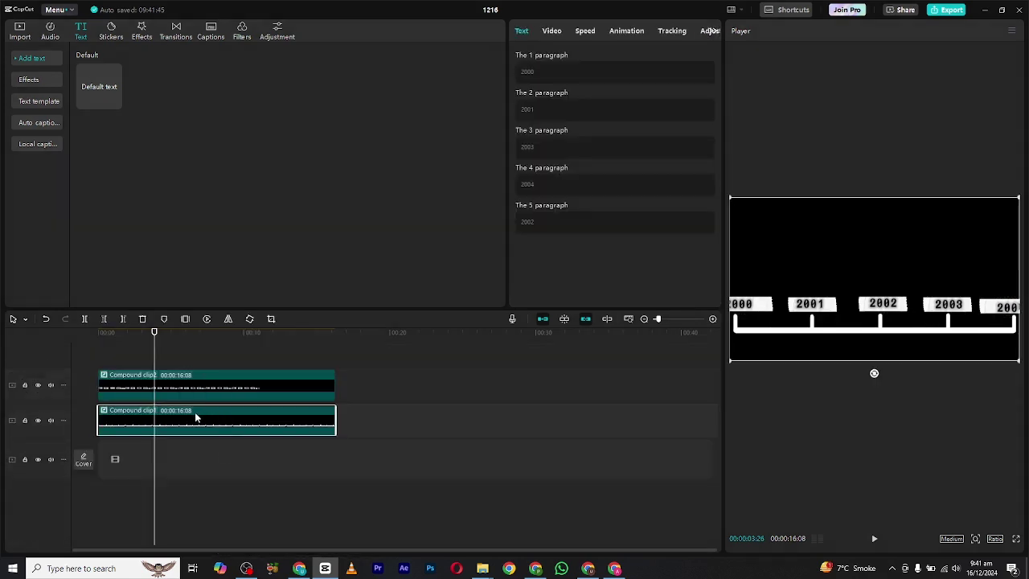
{"action": "left_click", "coordinate": [549, 32]}
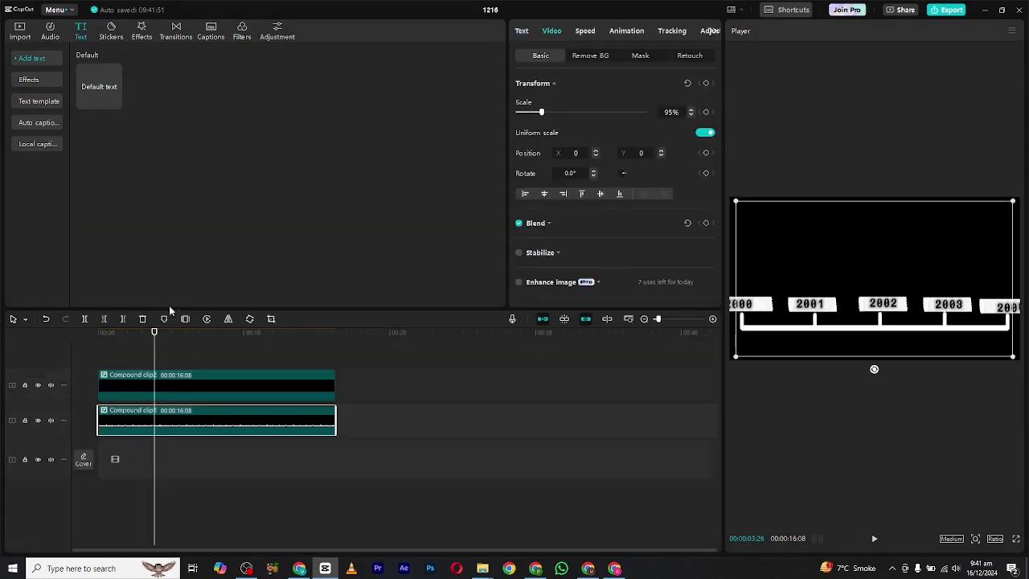
{"action": "left_click", "coordinate": [183, 387]}
{"action": "left_click", "coordinate": [561, 32]}
{"action": "left_click_drag", "start_coordinate": [544, 112], "coordinate": [542, 116]}
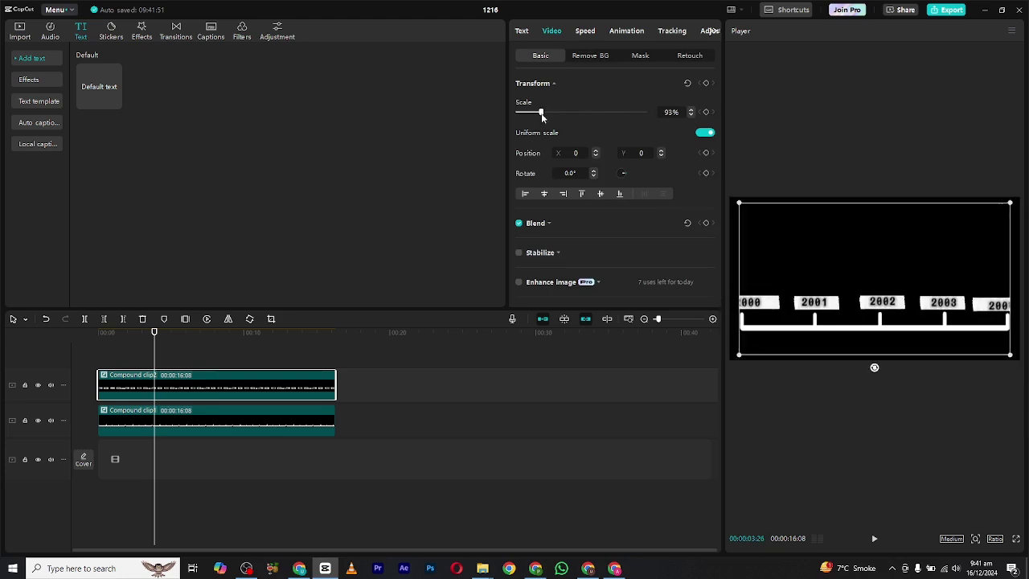
Step: Open the labels' compound clip and align the starts of the 2002 and 2004 text clips with the timeline's beginning
{"action": "double_click", "coordinate": [273, 374]}
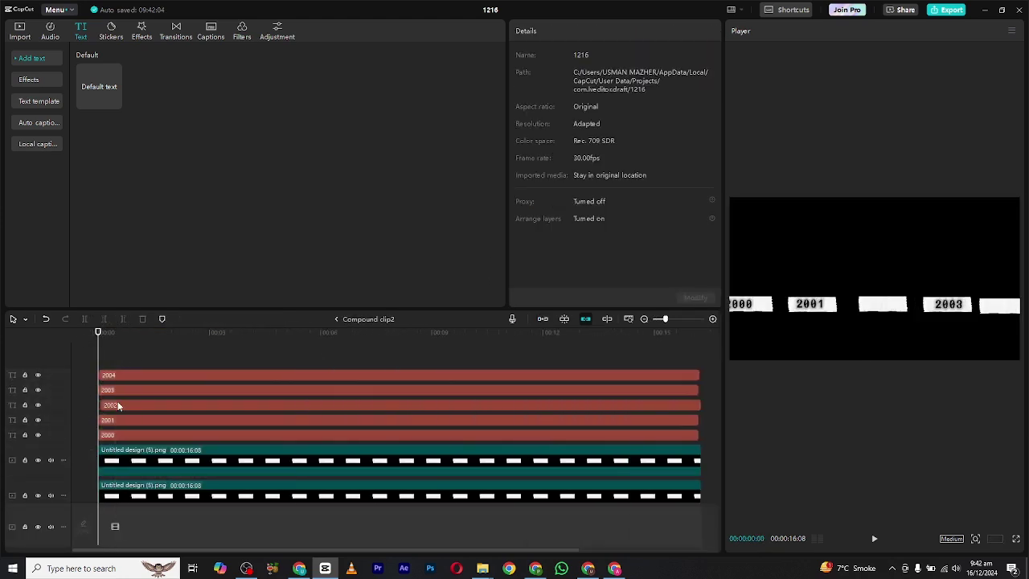
{"action": "left_click_drag", "start_coordinate": [118, 406], "coordinate": [108, 377]}
{"action": "scroll", "coordinate": [247, 383], "scroll_direction": "down", "scroll_amount": 2}
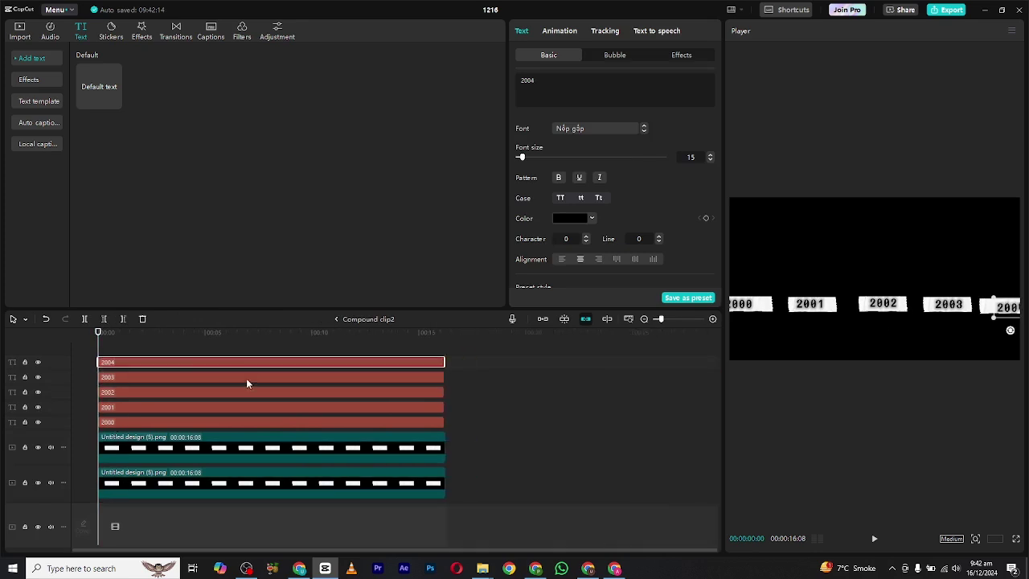
Step: Scale the fifth tape to 24%, move it fully into the frame, and centre the 2004 text on it
{"action": "left_click", "coordinate": [129, 464]}
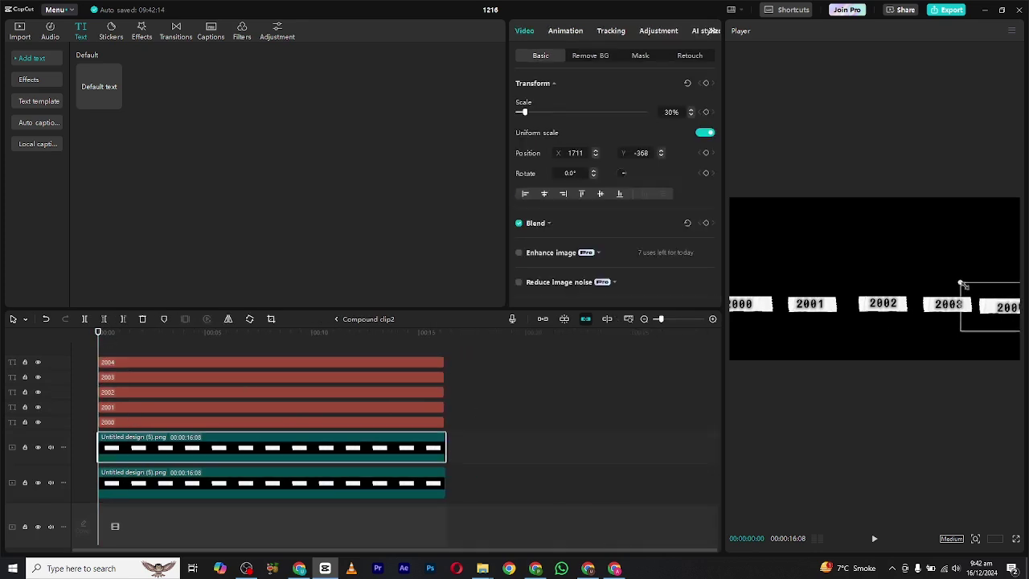
{"action": "left_click", "coordinate": [998, 314]}
{"action": "left_click", "coordinate": [997, 326]}
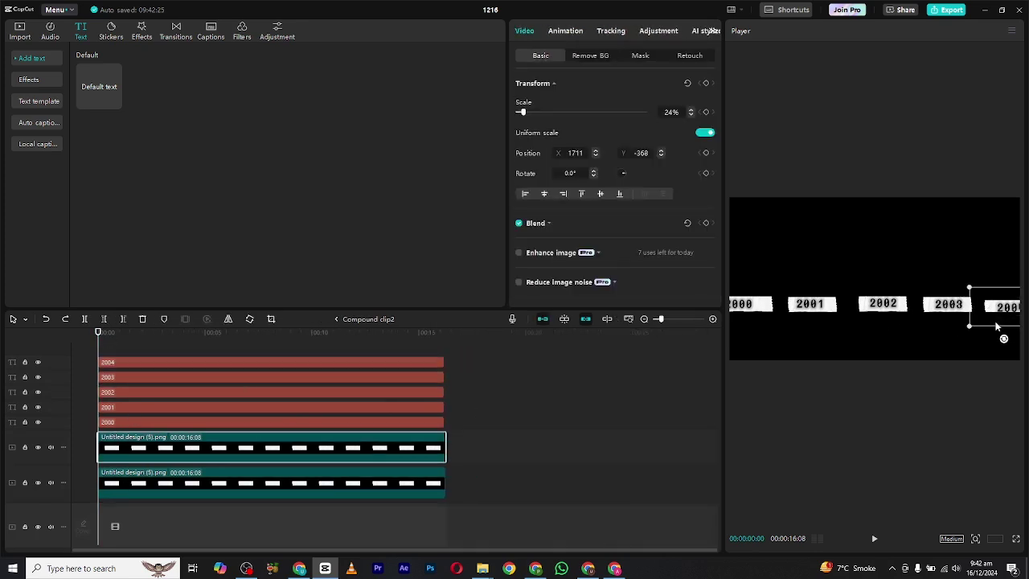
{"action": "left_click_drag", "start_coordinate": [973, 310], "coordinate": [971, 296]}
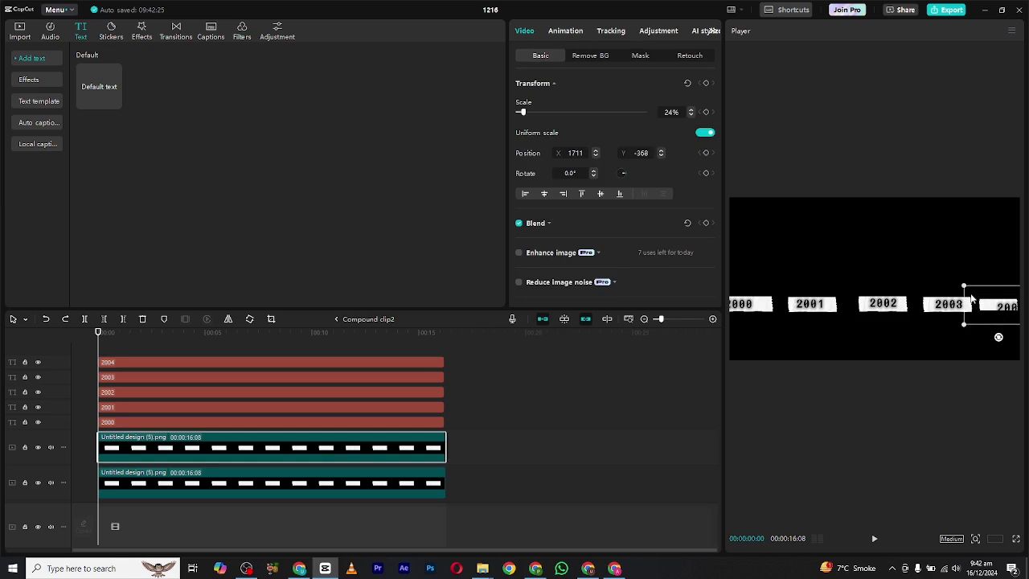
{"action": "left_click", "coordinate": [123, 364]}
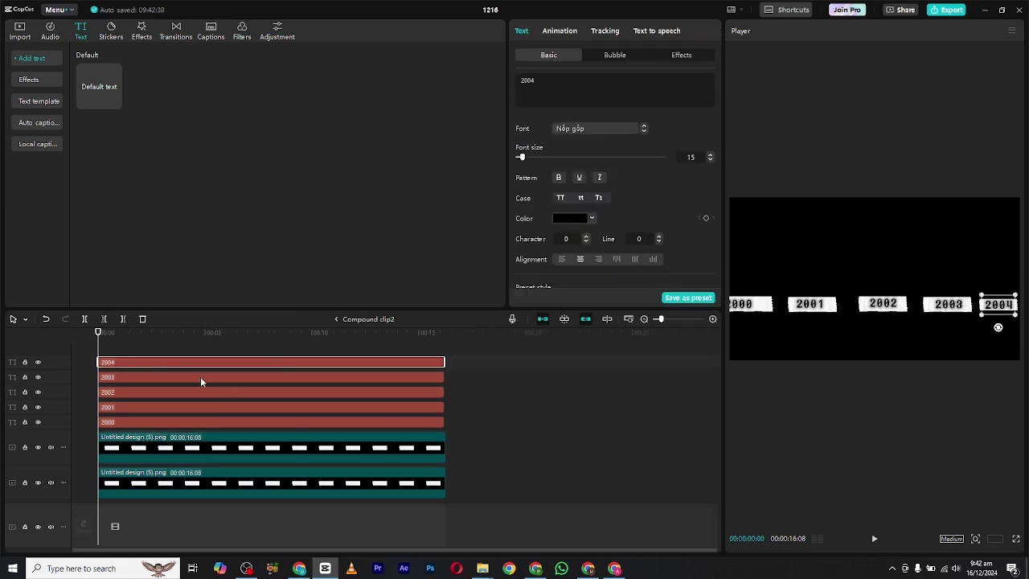
Step: Scale the tapes behind 2000 and 2001 to 24%
{"action": "left_click", "coordinate": [148, 454]}
{"action": "left_click", "coordinate": [146, 493]}
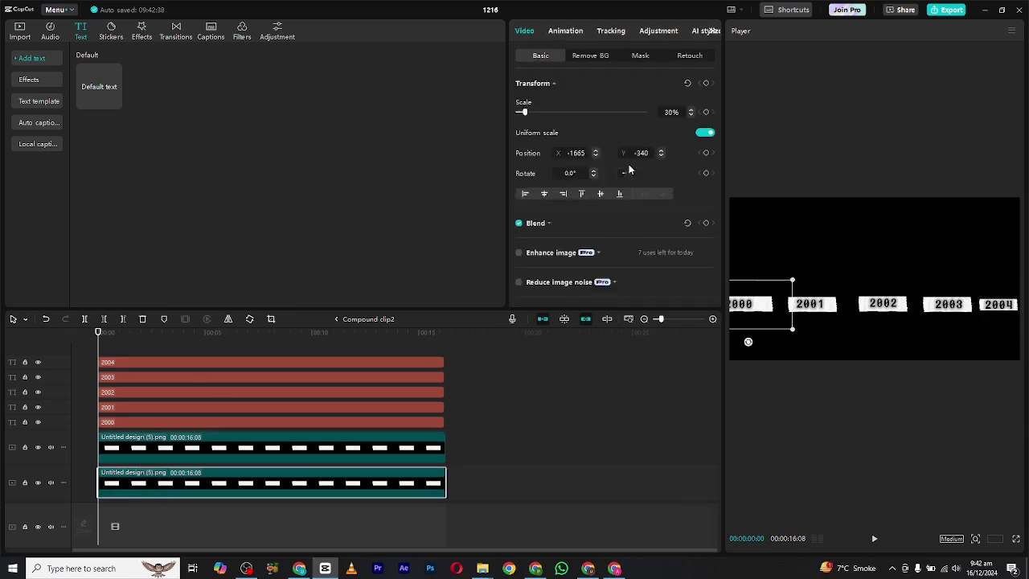
{"action": "type", "text": "24"}
{"action": "key", "text": "Return"}
{"action": "key", "text": "ctrl+v"}
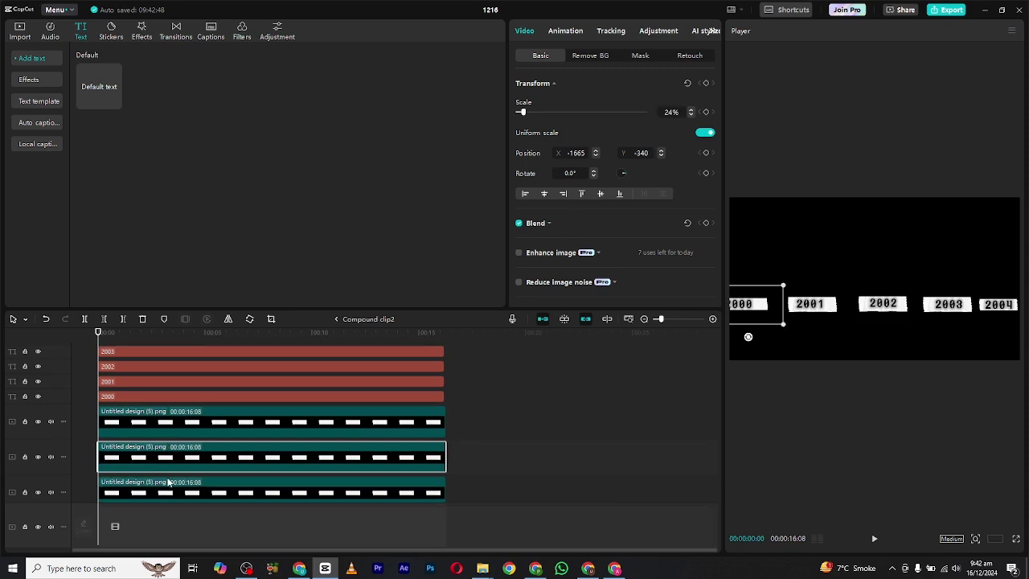
{"action": "key", "text": "ctrl+v"}
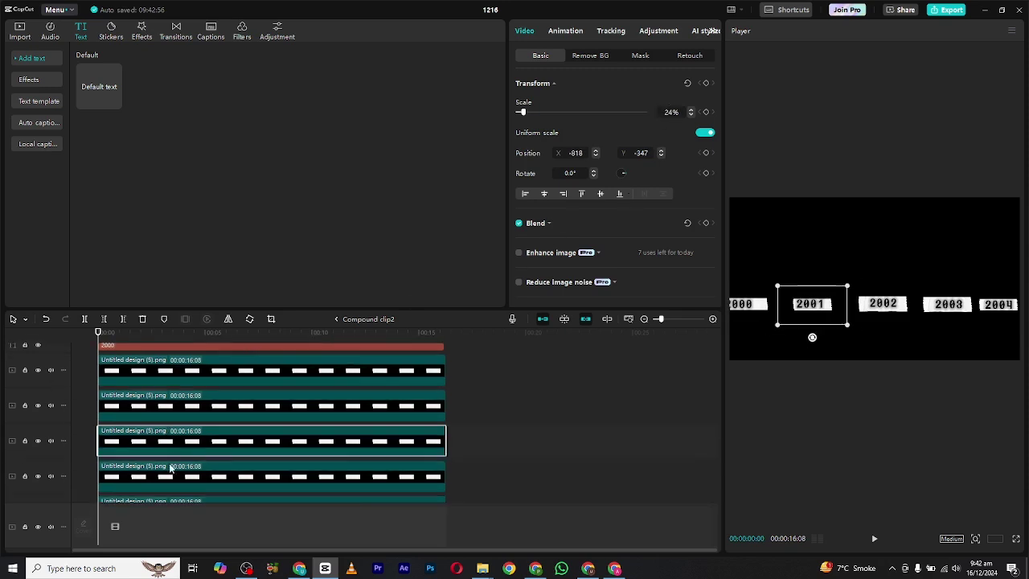
Step: Scale the tapes behind 2002 and 2003 to 24%
{"action": "left_click", "coordinate": [669, 110]}
{"action": "type", "text": "24"}
{"action": "key", "text": "Return"}
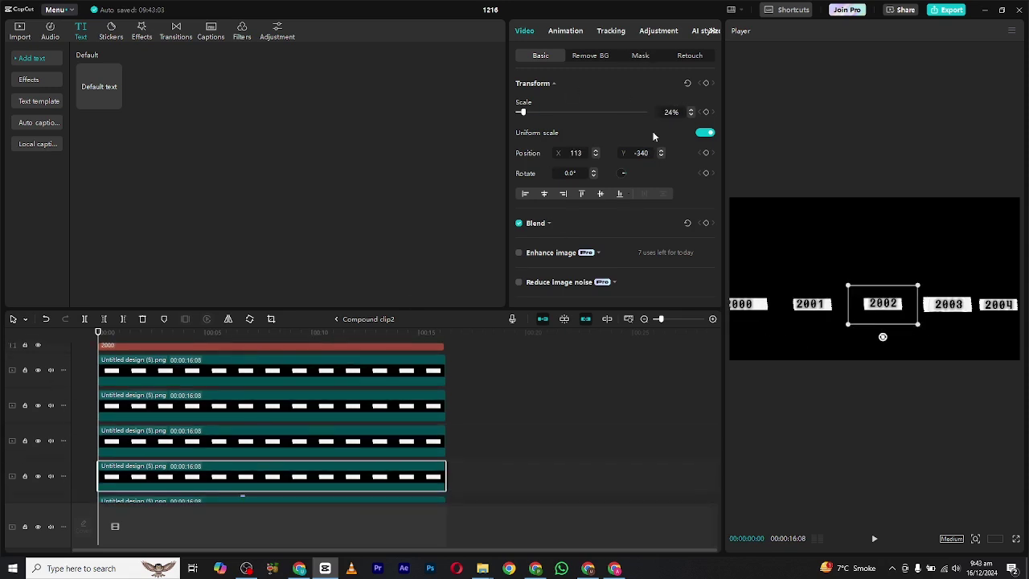
{"action": "left_click_drag", "start_coordinate": [225, 367], "coordinate": [244, 436]}
{"action": "key", "text": "ctrl+z"}
{"action": "scroll", "coordinate": [193, 439], "scroll_direction": "down", "scroll_amount": 3}
{"action": "left_click", "coordinate": [149, 458]}
{"action": "left_click", "coordinate": [151, 480]}
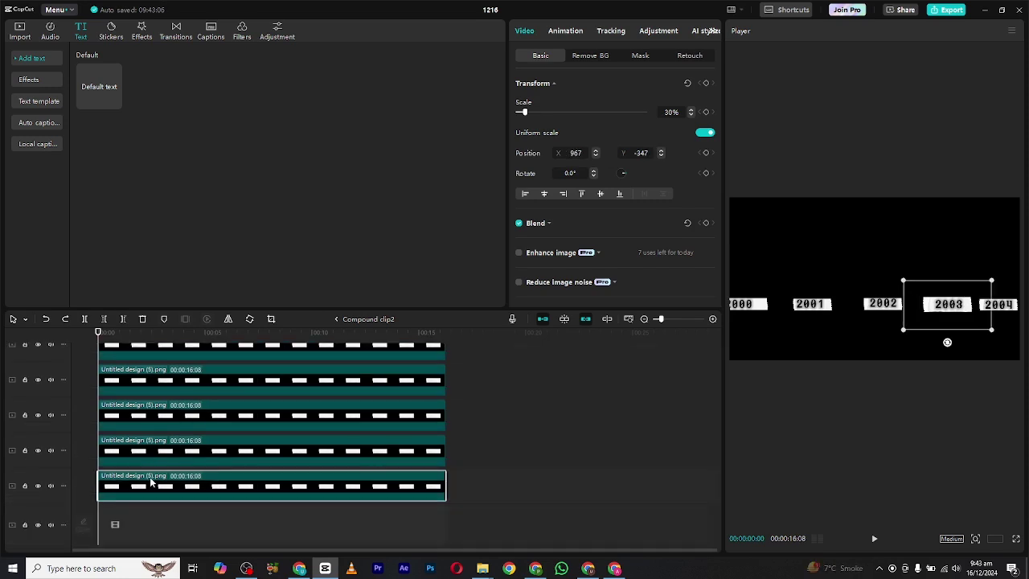
Step: Move the first tape fully into the frame and centre the 2000 text on it
{"action": "left_click", "coordinate": [288, 373]}
{"action": "scroll", "coordinate": [288, 373], "scroll_direction": "up", "scroll_amount": 2}
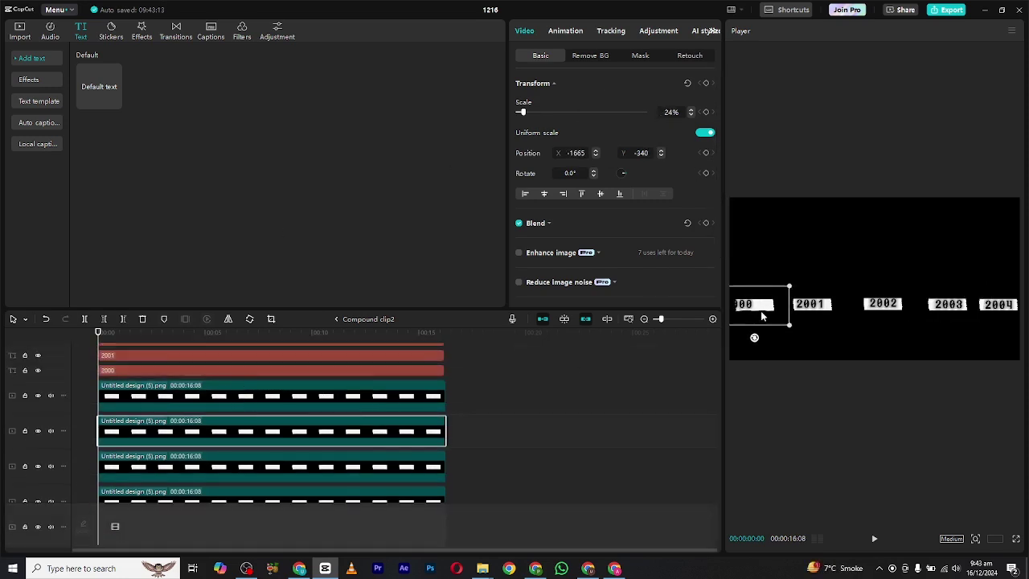
{"action": "left_click", "coordinate": [241, 372]}
{"action": "left_click", "coordinate": [750, 308]}
{"action": "left_click", "coordinate": [748, 309]}
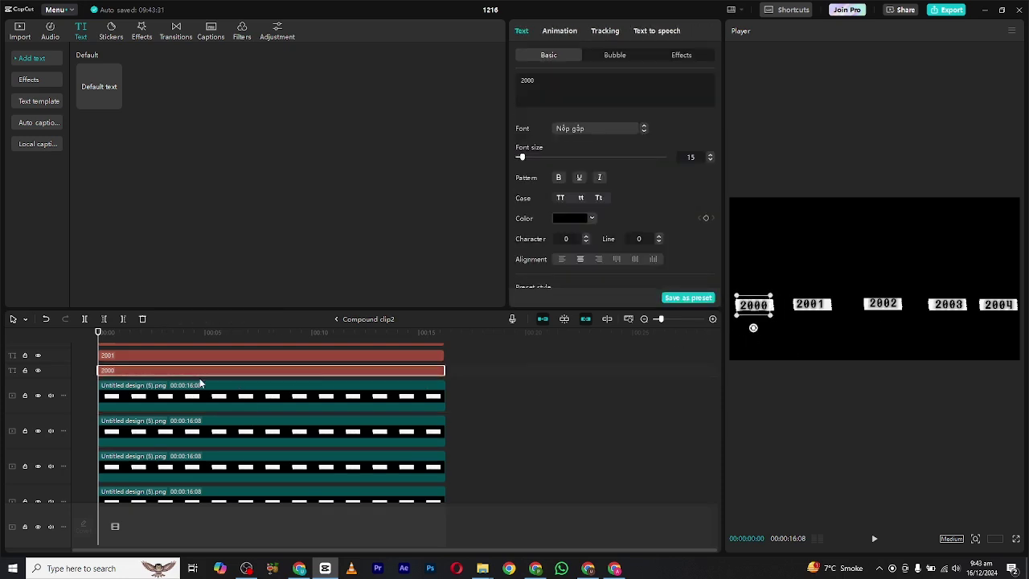
Step: Nudge the 2002 text into place on the third tape
{"action": "scroll", "coordinate": [200, 383], "scroll_direction": "up", "scroll_amount": 1}
{"action": "left_click", "coordinate": [129, 365]}
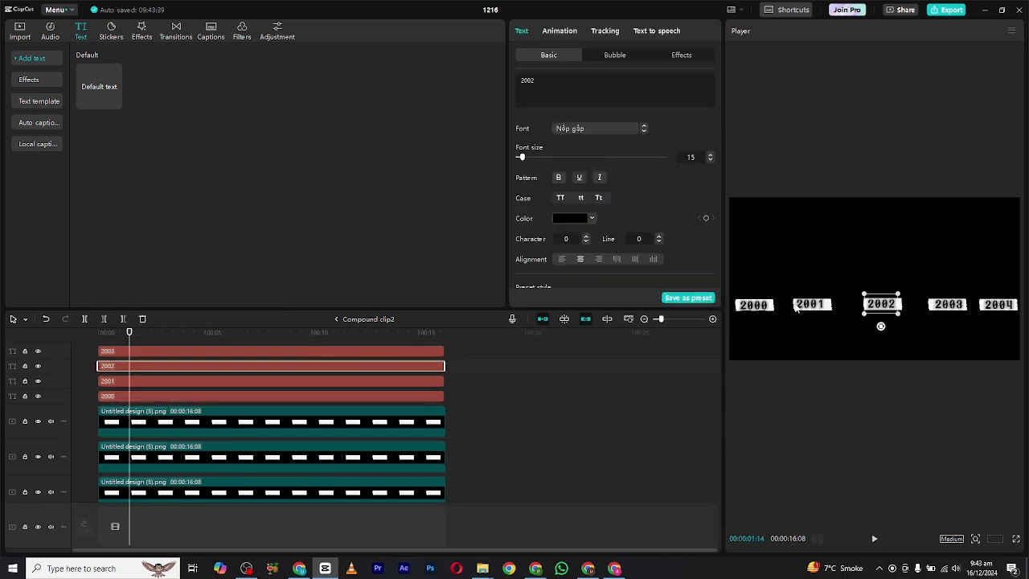
{"action": "scroll", "coordinate": [261, 411], "scroll_direction": "up", "scroll_amount": 1}
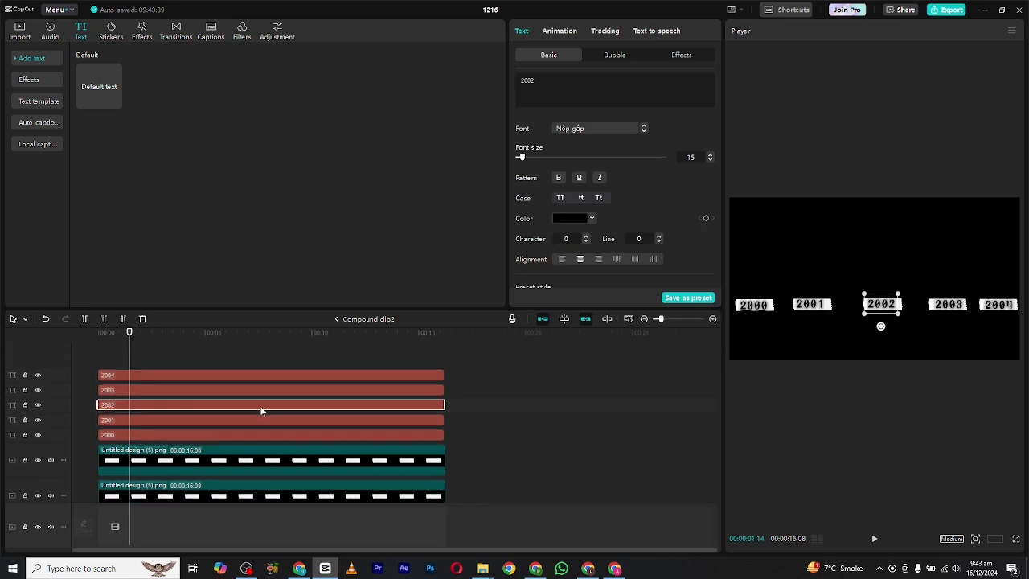
Step: Extend the ends of all five year texts to match the tape clips and return to the main timeline
{"action": "scroll", "coordinate": [492, 374], "scroll_direction": "down", "scroll_amount": 1}
{"action": "left_click", "coordinate": [496, 386]}
{"action": "scroll", "coordinate": [497, 390], "scroll_direction": "down", "scroll_amount": 2}
{"action": "scroll", "coordinate": [495, 394], "scroll_direction": "up", "scroll_amount": 2}
{"action": "scroll", "coordinate": [472, 416], "scroll_direction": "up", "scroll_amount": 1}
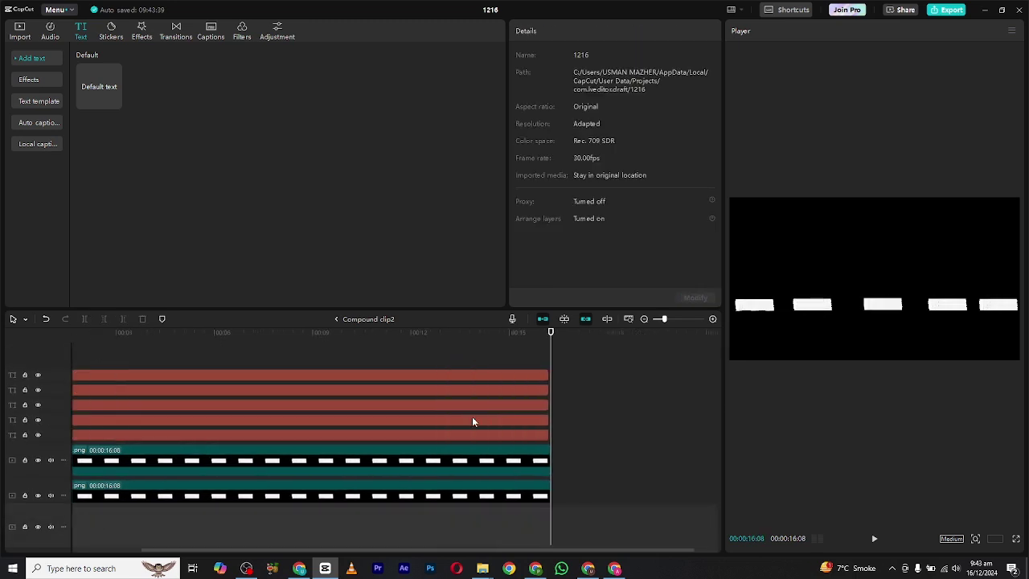
{"action": "scroll", "coordinate": [471, 417], "scroll_direction": "up", "scroll_amount": 6}
{"action": "left_click_drag", "start_coordinate": [514, 352], "coordinate": [532, 429]}
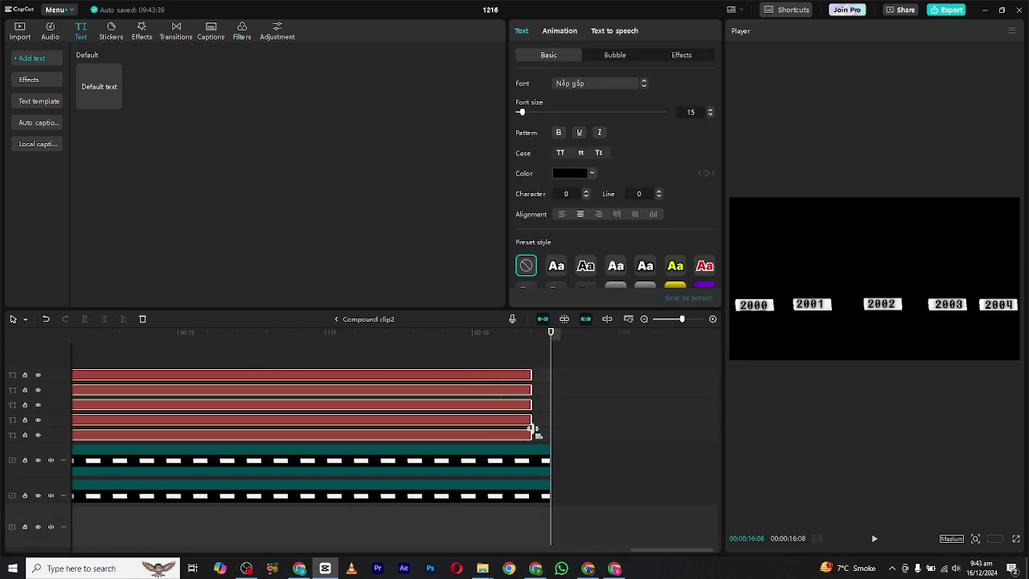
{"action": "left_click", "coordinate": [338, 321]}
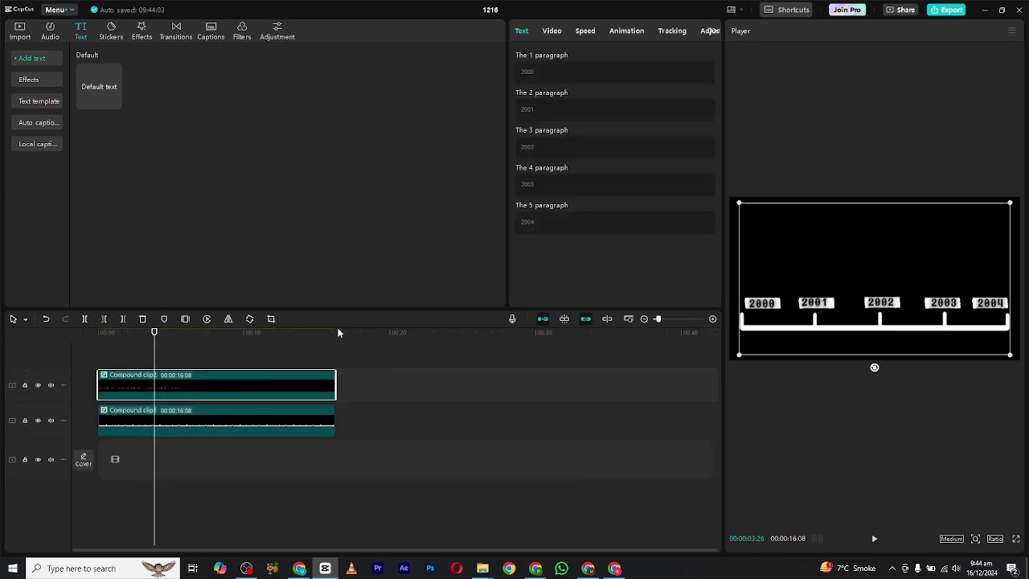
Step: Combine the line clip and the year label clip into a single compound clip
{"action": "left_click", "coordinate": [833, 291]}
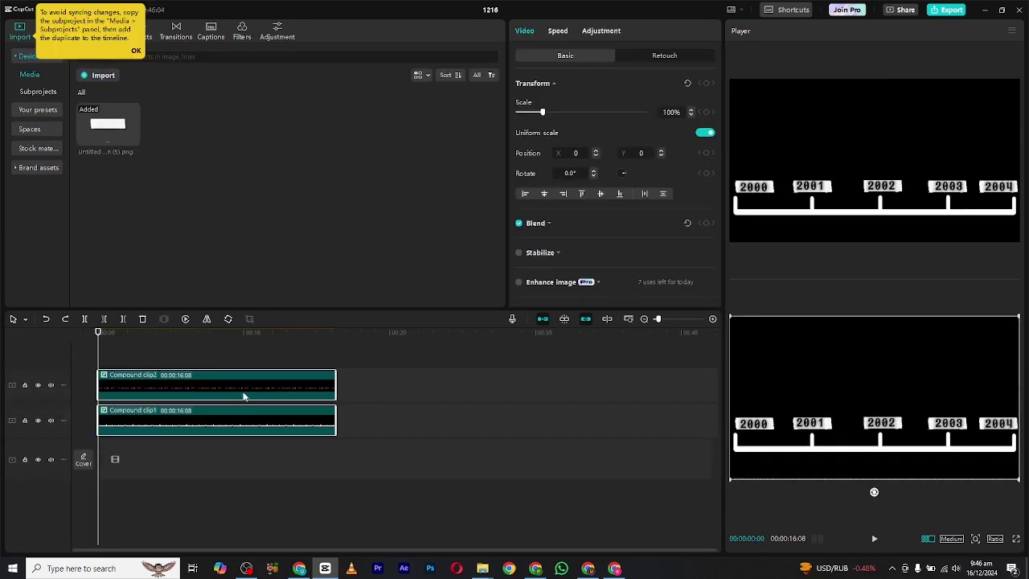
{"action": "right_click", "coordinate": [246, 395]}
{"action": "right_click", "coordinate": [190, 398]}
{"action": "left_click", "coordinate": [252, 318]}
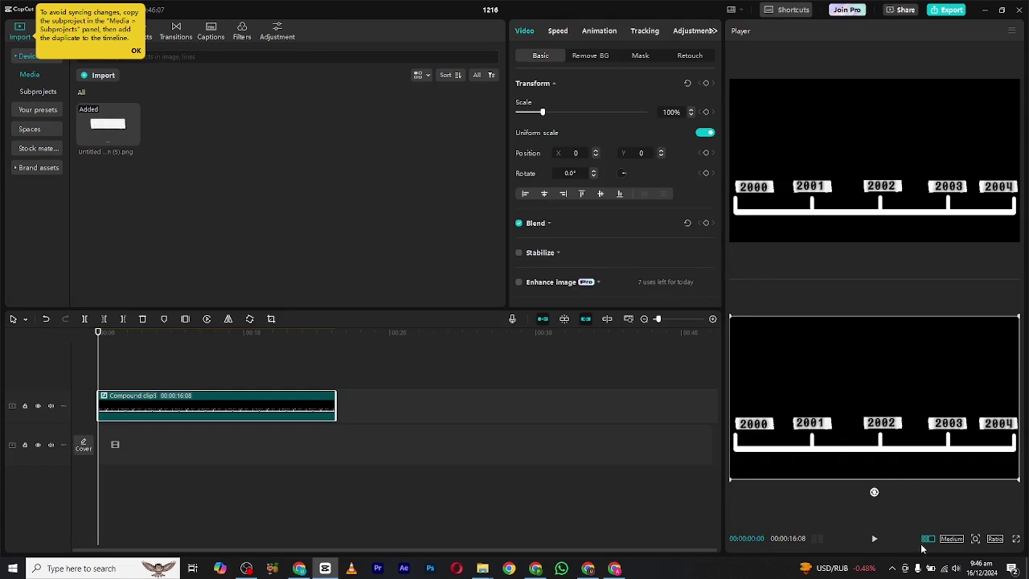
Step: Turn off the comparison preview, scale the combined clip to 267% and keyframe its position at X 4067, Y 1218 at the start, framing 2000
{"action": "left_click", "coordinate": [928, 539]}
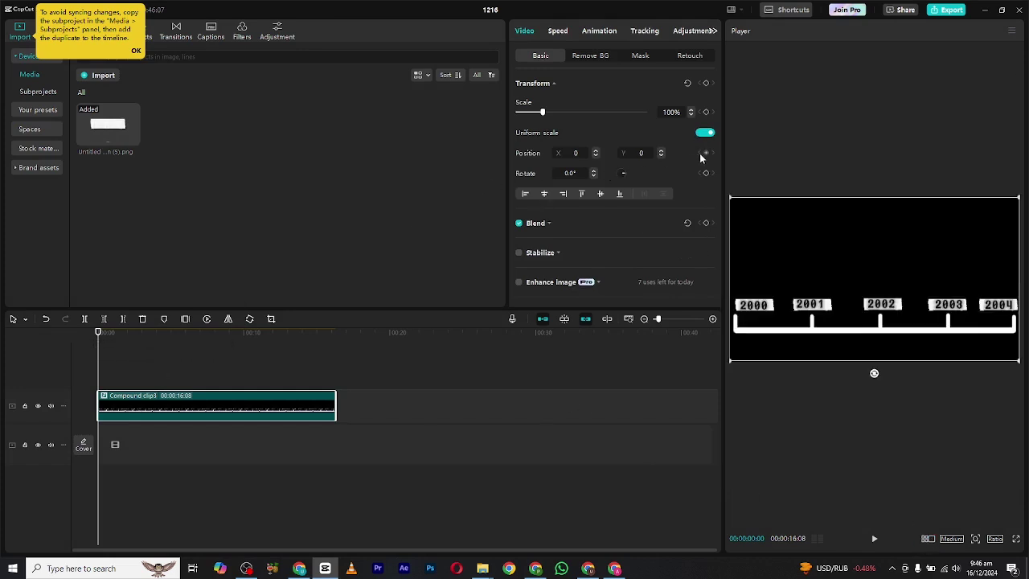
{"action": "left_click_drag", "start_coordinate": [541, 111], "coordinate": [585, 112]}
{"action": "left_click_drag", "start_coordinate": [728, 301], "coordinate": [850, 291]}
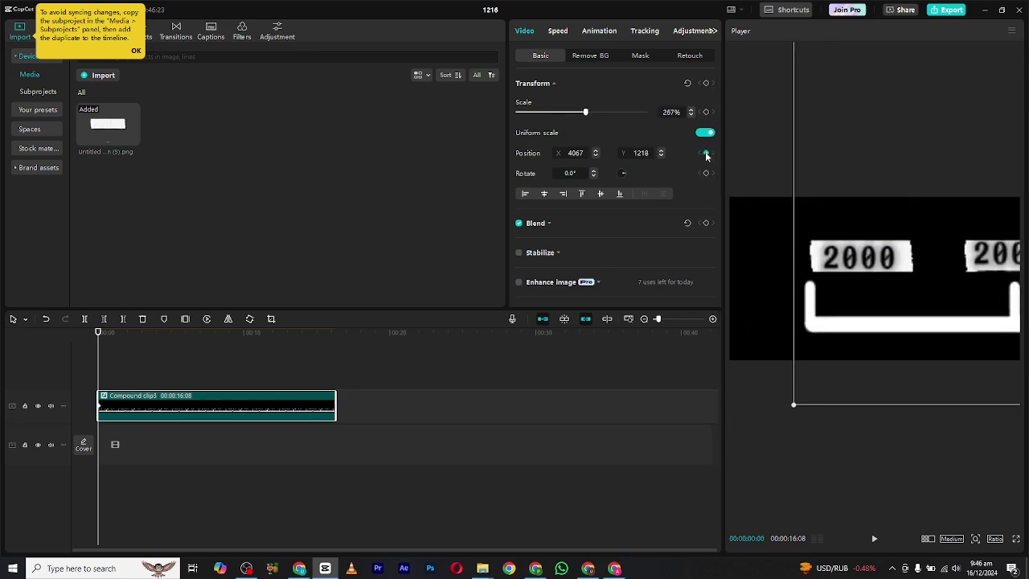
Step: Add position keyframes centring 2001 at 00:00:02:17 (X 2257, Y 1154) and 2002 at 00:00:04:27 (X -248, Y 1169)
{"action": "left_click_drag", "start_coordinate": [114, 339], "coordinate": [136, 339]}
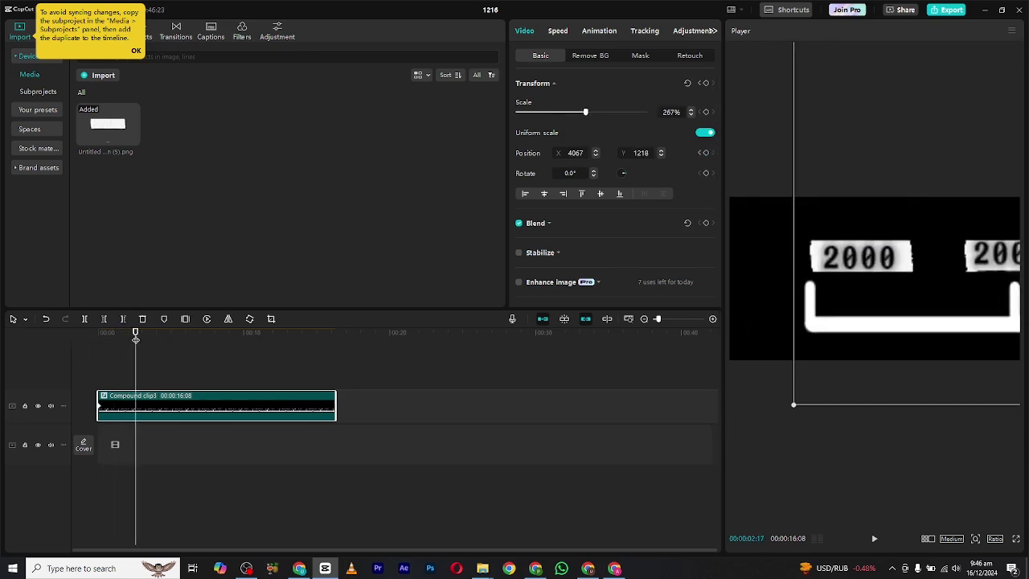
{"action": "left_click_drag", "start_coordinate": [960, 315], "coordinate": [824, 320]}
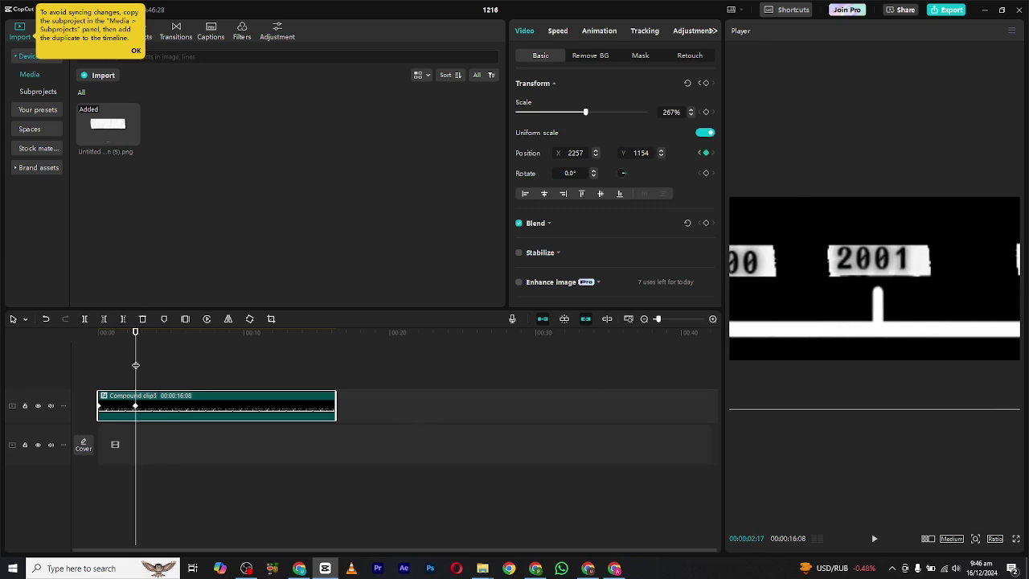
{"action": "left_click", "coordinate": [139, 363]}
{"action": "left_click", "coordinate": [171, 406]}
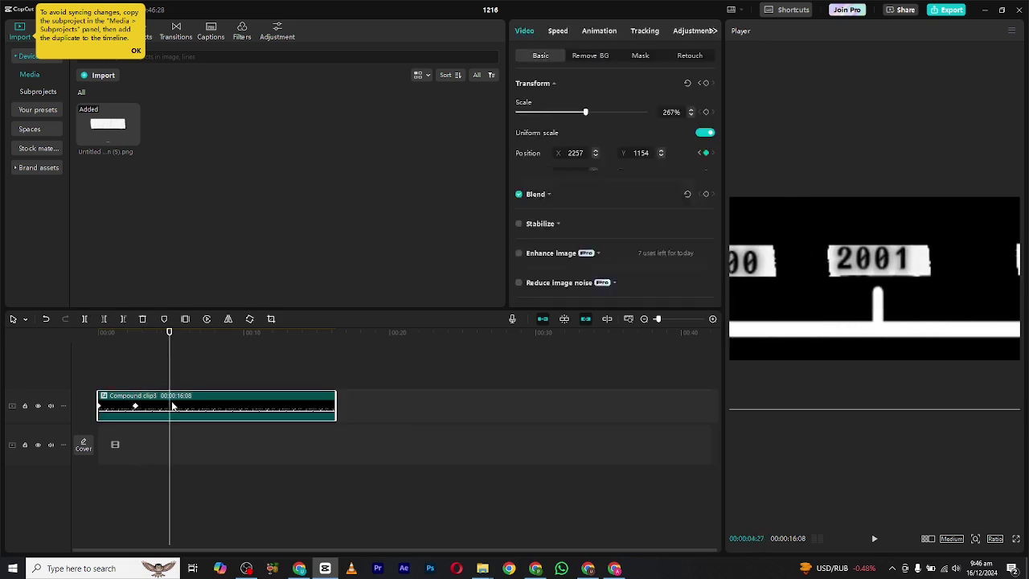
{"action": "left_click_drag", "start_coordinate": [1001, 309], "coordinate": [800, 308]}
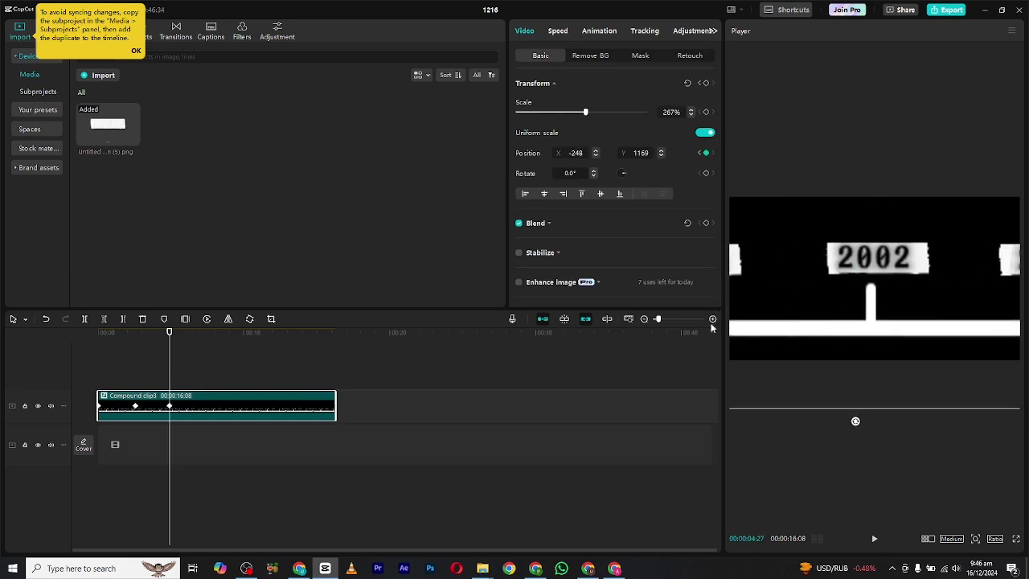
Step: Add position keyframes centring 2003 at 00:00:07:14 (X -2738, Y 1140) and 2004 at about 10 seconds (X -4322, Y 1126)
{"action": "left_click_drag", "start_coordinate": [907, 311], "coordinate": [719, 315]}
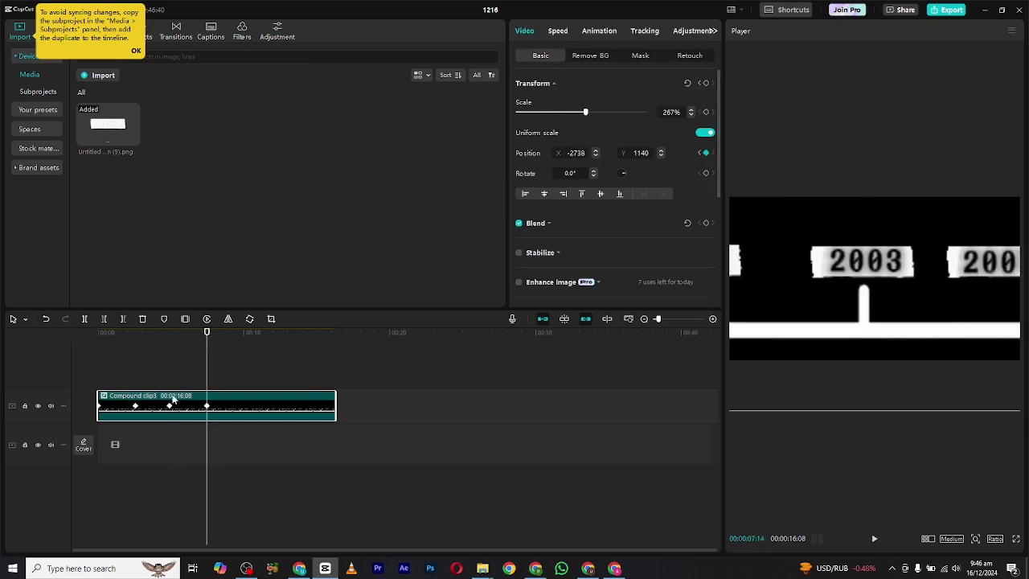
{"action": "left_click", "coordinate": [242, 353]}
{"action": "left_click_drag", "start_coordinate": [972, 300], "coordinate": [845, 305]}
{"action": "left_click", "coordinate": [111, 357]}
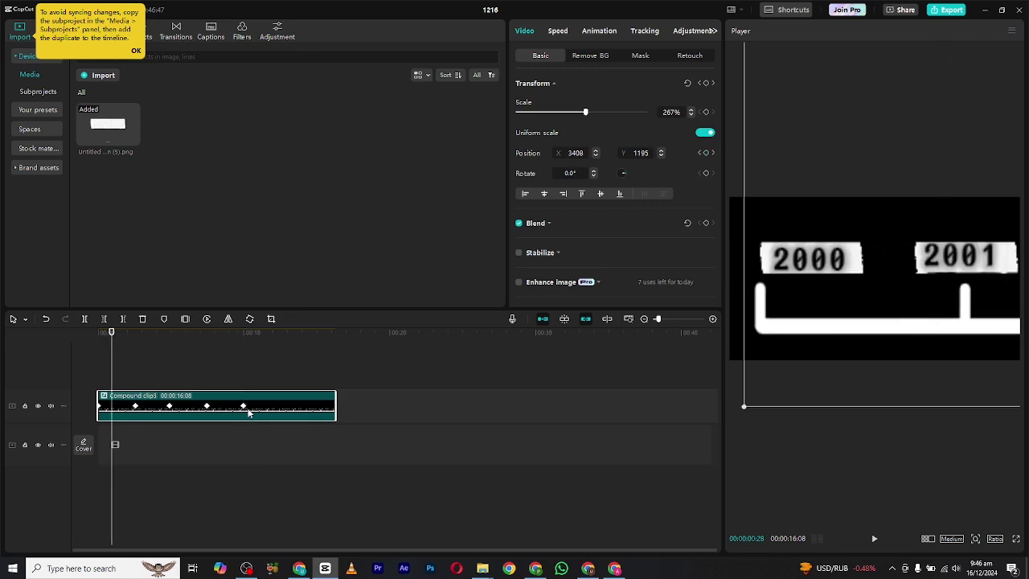
Step: Spread the position keyframes across the clip's whole length, with 2001 at 00:00:03:02 and 2004 at about 00:00:15:28
{"action": "left_click_drag", "start_coordinate": [244, 406], "coordinate": [250, 413]}
{"action": "left_click", "coordinate": [249, 408]}
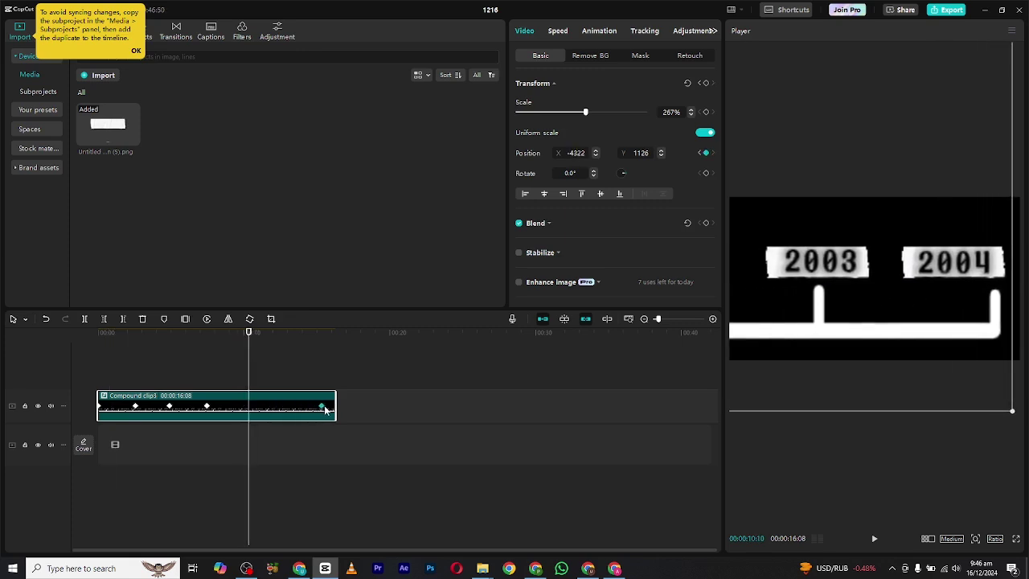
{"action": "left_click_drag", "start_coordinate": [207, 406], "coordinate": [256, 410]}
{"action": "left_click_drag", "start_coordinate": [169, 407], "coordinate": [143, 409]}
{"action": "left_click_drag", "start_coordinate": [186, 406], "coordinate": [191, 407]}
{"action": "scroll", "coordinate": [166, 368], "scroll_direction": "up", "scroll_amount": 2}
Step: Select all the position keyframes and show the variable speed animation graph for the clip
{"action": "left_click", "coordinate": [150, 407]}
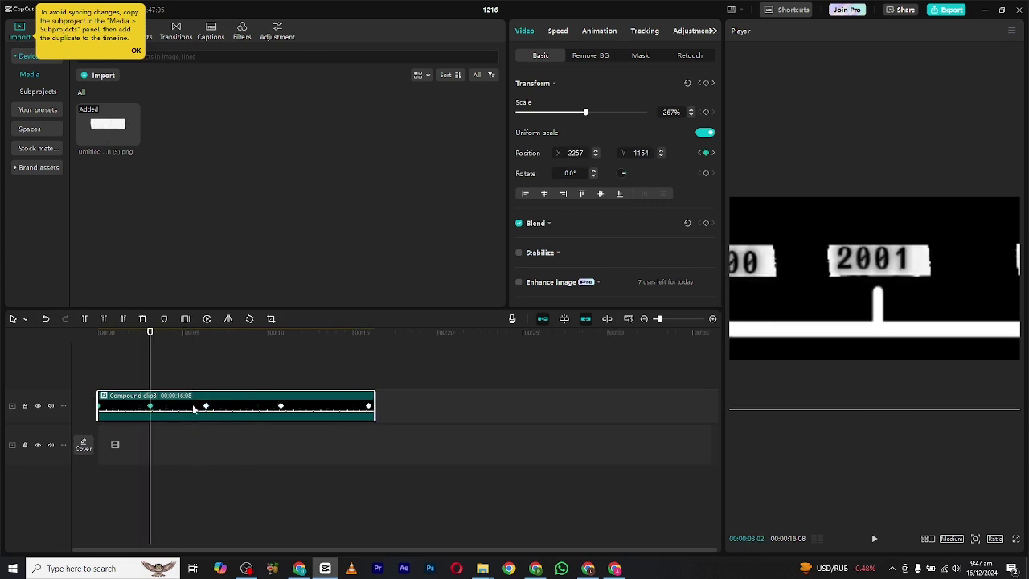
{"action": "left_click", "coordinate": [206, 407]}
{"action": "left_click", "coordinate": [281, 407]}
{"action": "left_click", "coordinate": [369, 408]}
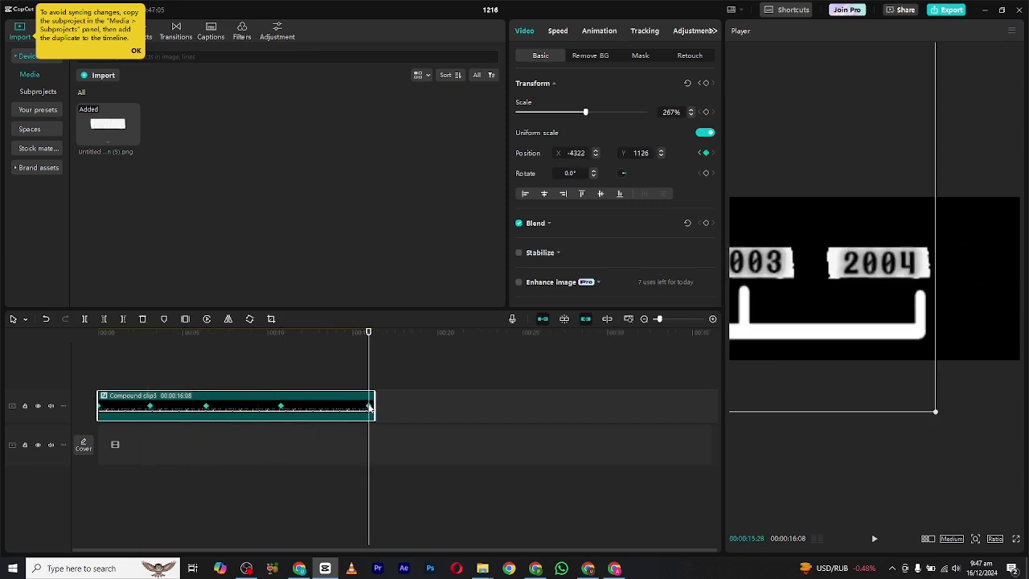
{"action": "right_click", "coordinate": [370, 408]}
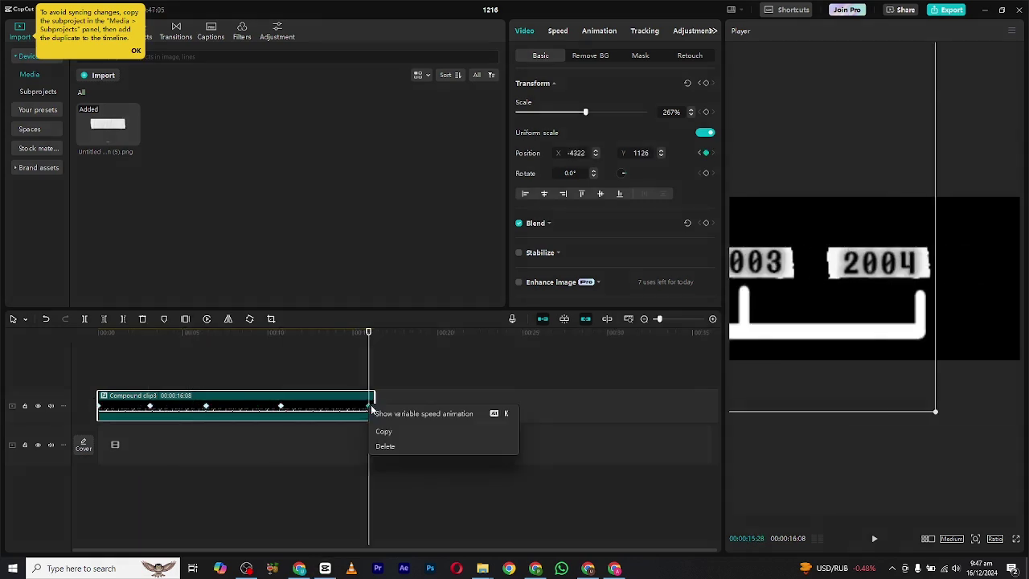
{"action": "left_click", "coordinate": [423, 413]}
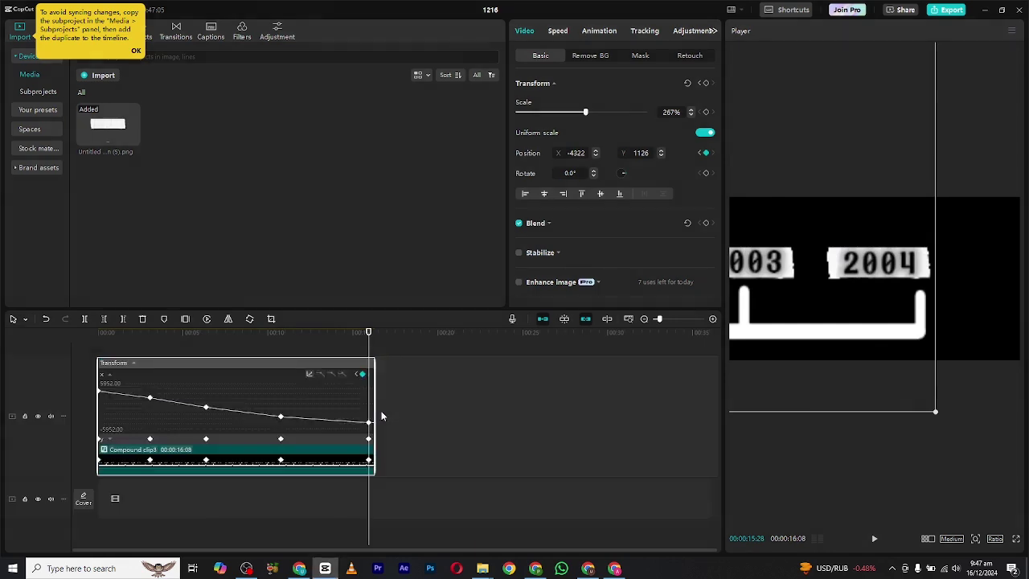
Step: Try the preset curves on the first keyframe, settle on Ease In, and apply Quad In to the 2001 keyframe
{"action": "left_click", "coordinate": [310, 374]}
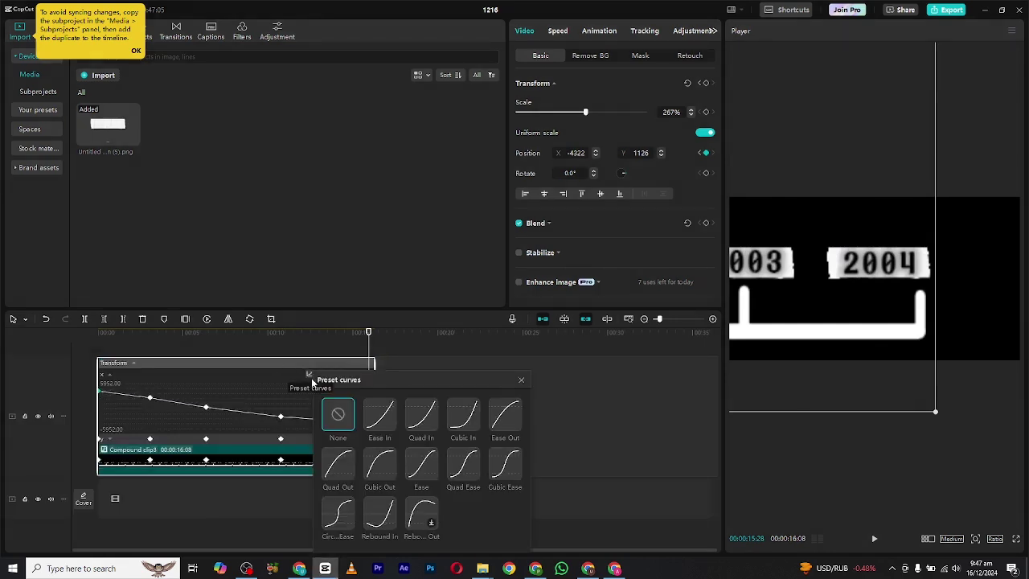
{"action": "left_click", "coordinate": [379, 416]}
{"action": "left_click", "coordinate": [338, 464]}
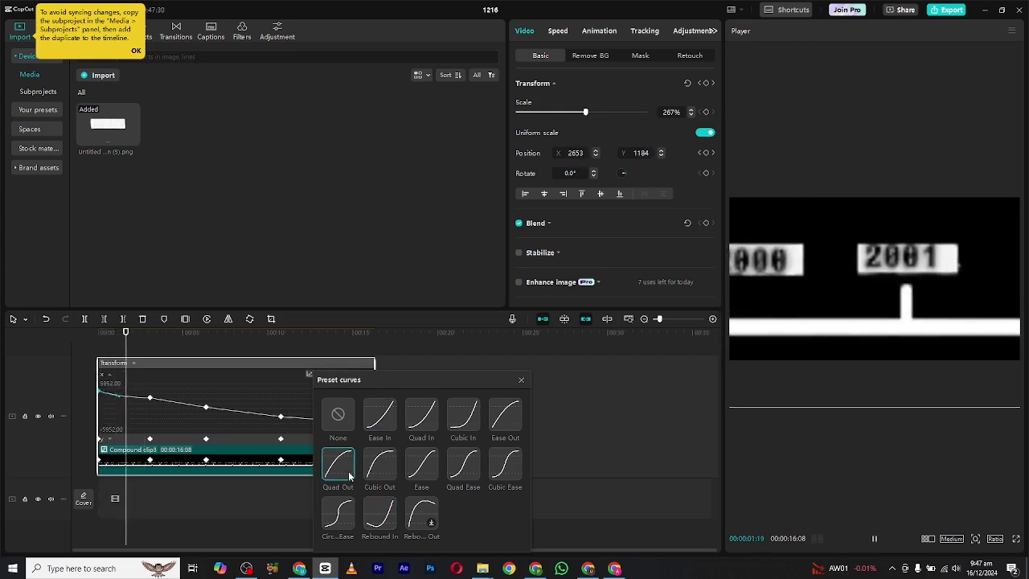
{"action": "left_click", "coordinate": [380, 416]}
{"action": "left_click", "coordinate": [150, 352]}
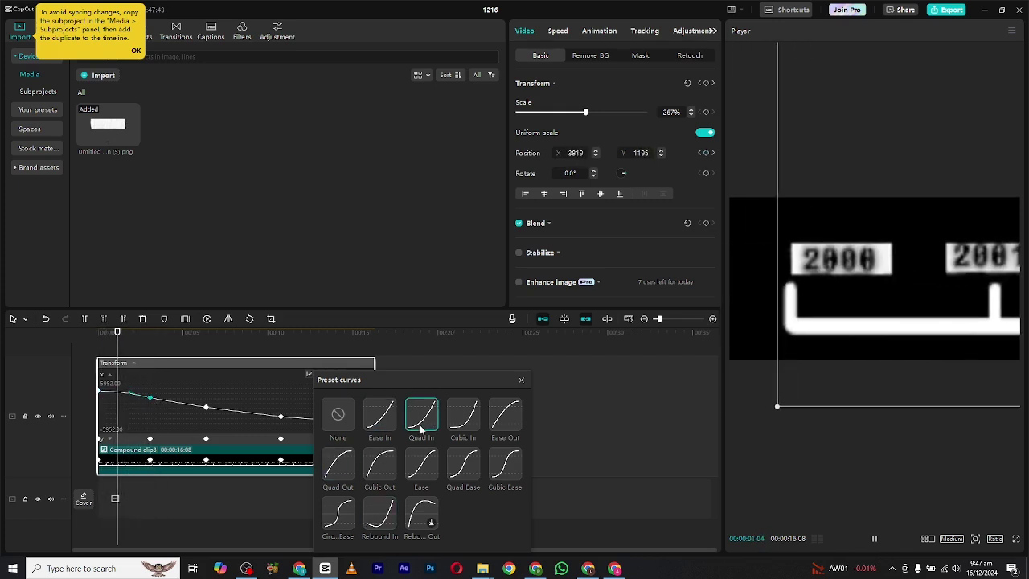
Step: Apply the Circ Ease preset curve to the 2002 keyframe and Ease Out to the 2003 keyframe, finishing at the 2004 keyframe
{"action": "left_click", "coordinate": [338, 515]}
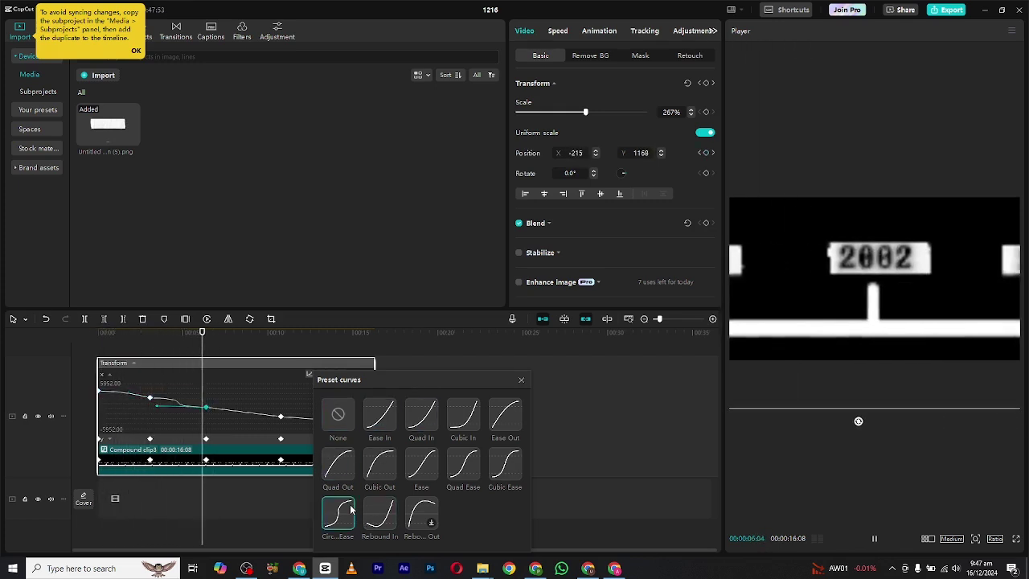
{"action": "left_click", "coordinate": [337, 414]}
{"action": "left_click", "coordinate": [495, 426]}
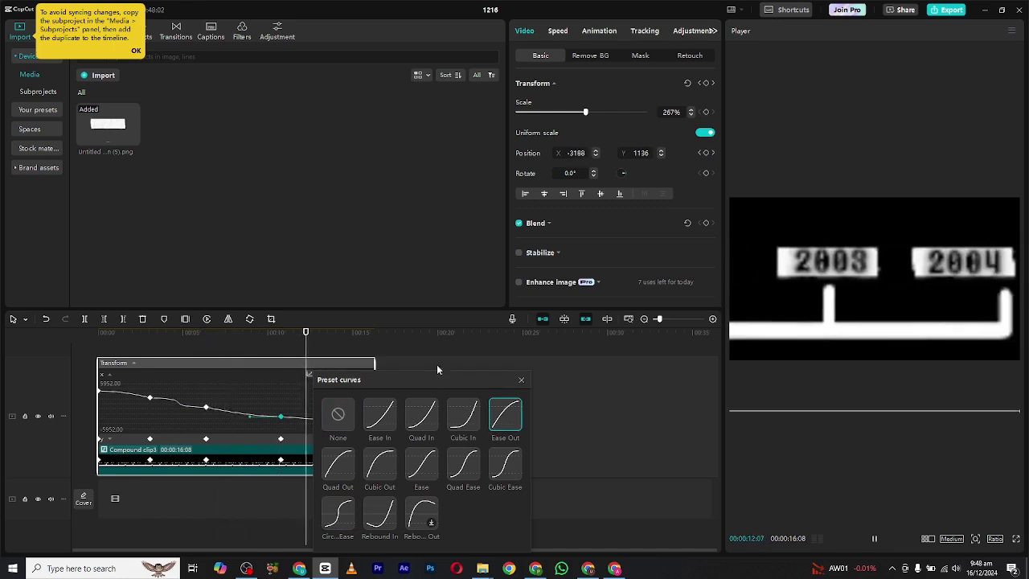
{"action": "left_click_drag", "start_coordinate": [245, 339], "coordinate": [370, 340]}
{"action": "left_click", "coordinate": [369, 423]}
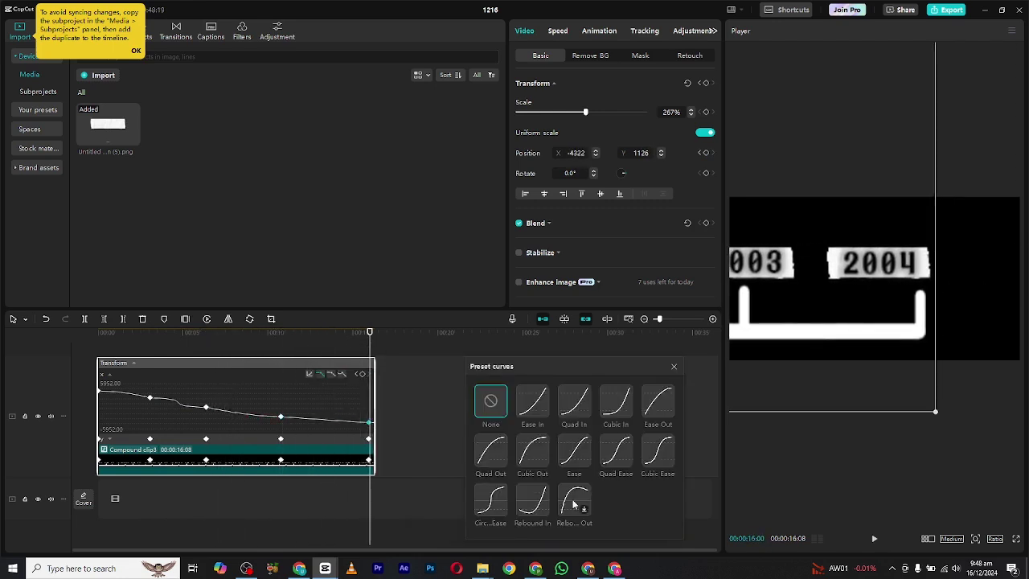
Step: Play the eased animation from the start and hide the clip's variable speed animation graph
{"action": "left_click", "coordinate": [74, 341]}
{"action": "key", "text": "space"}
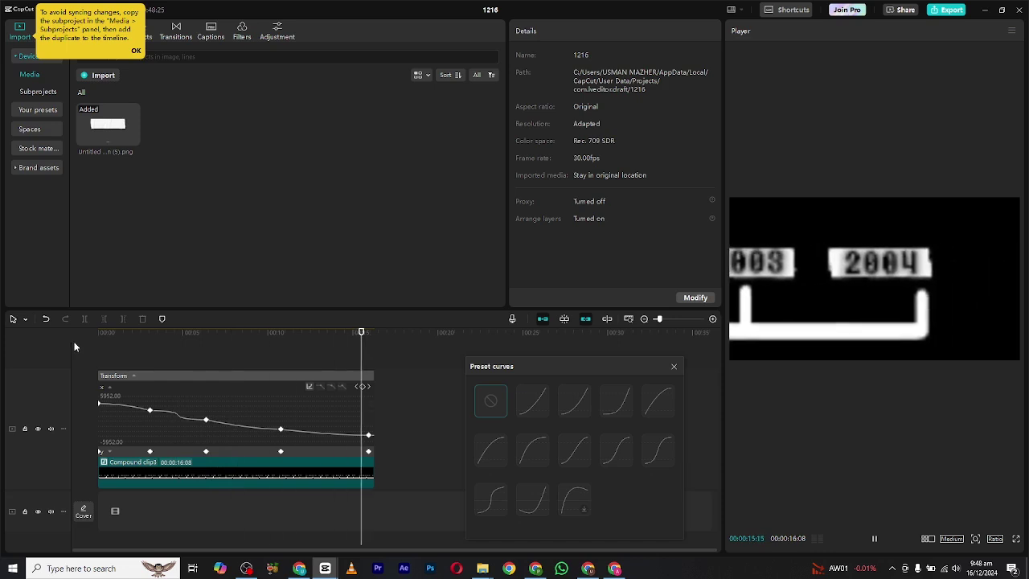
{"action": "left_click", "coordinate": [241, 423]}
{"action": "right_click", "coordinate": [298, 418]}
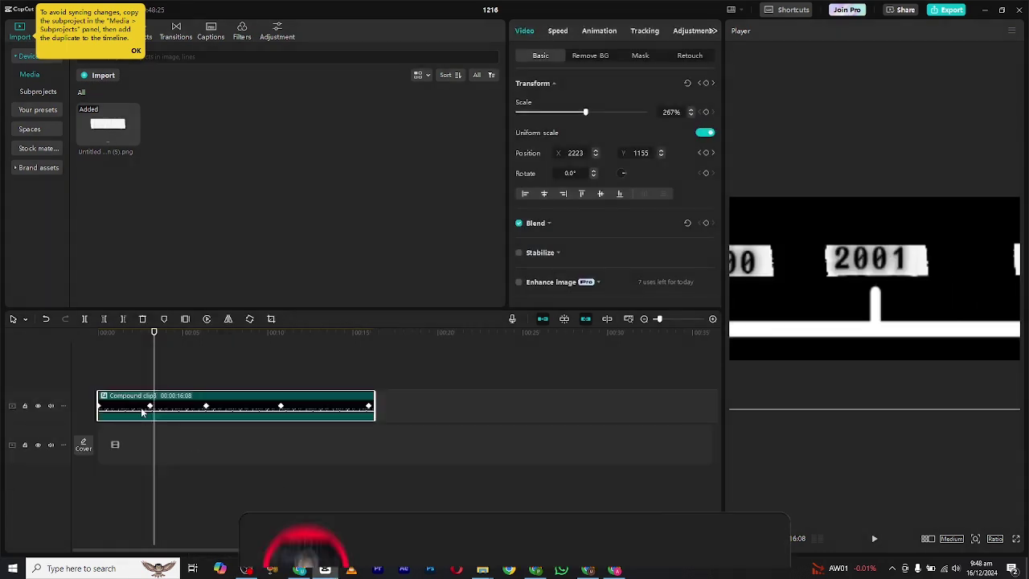
Step: Return the playhead to the beginning of the timeline and preview the animated pan across the years
{"action": "left_click", "coordinate": [130, 346]}
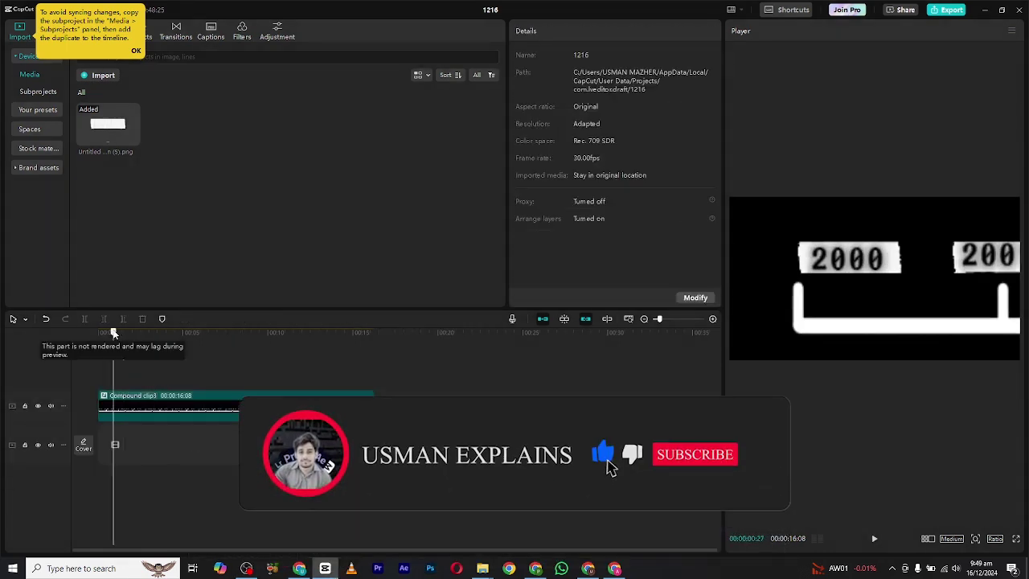
{"action": "left_click_drag", "start_coordinate": [113, 332], "coordinate": [74, 332]}
{"action": "key", "text": "space"}
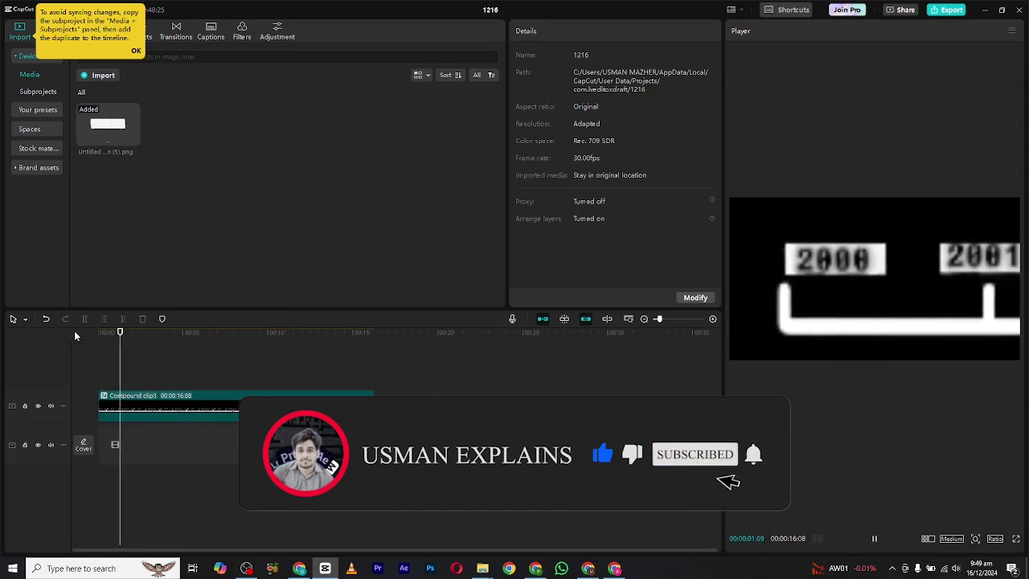